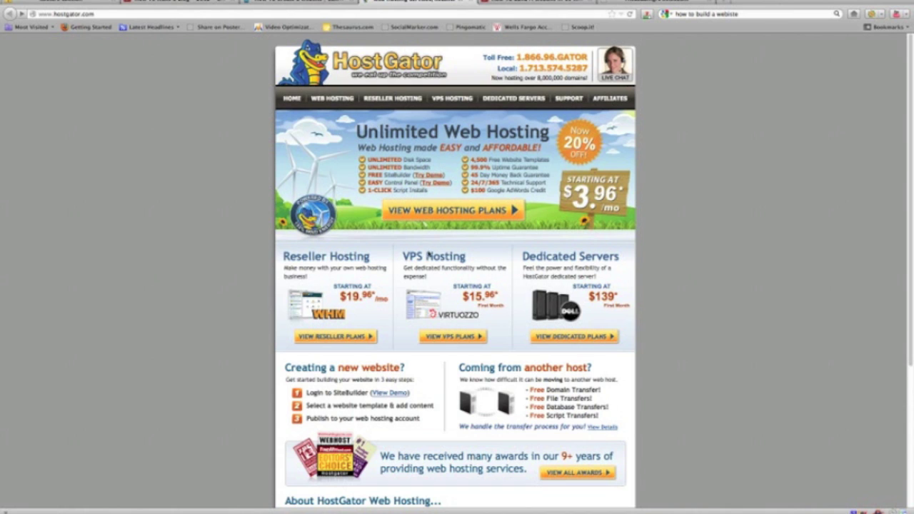
Step: Open HostGator's web hosting plans and order the Baby plan
{"action": "left_click", "coordinate": [452, 219]}
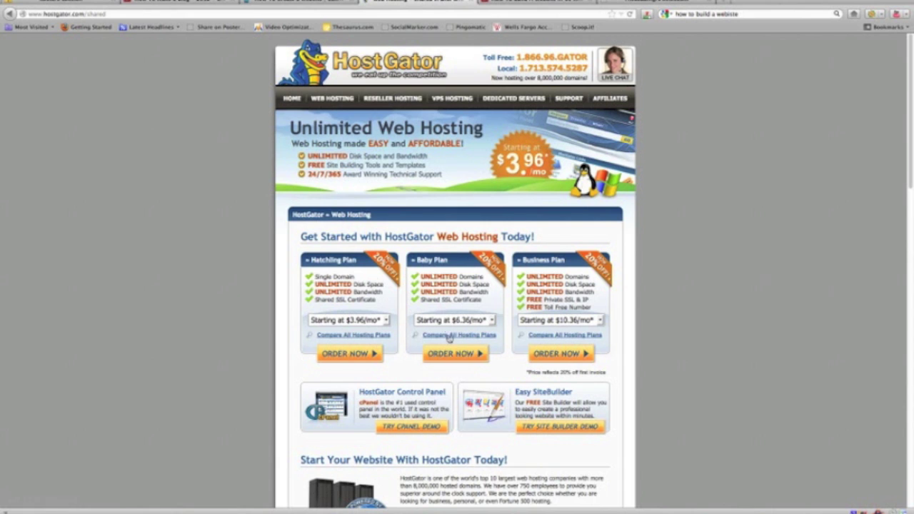
{"action": "left_click", "coordinate": [450, 354]}
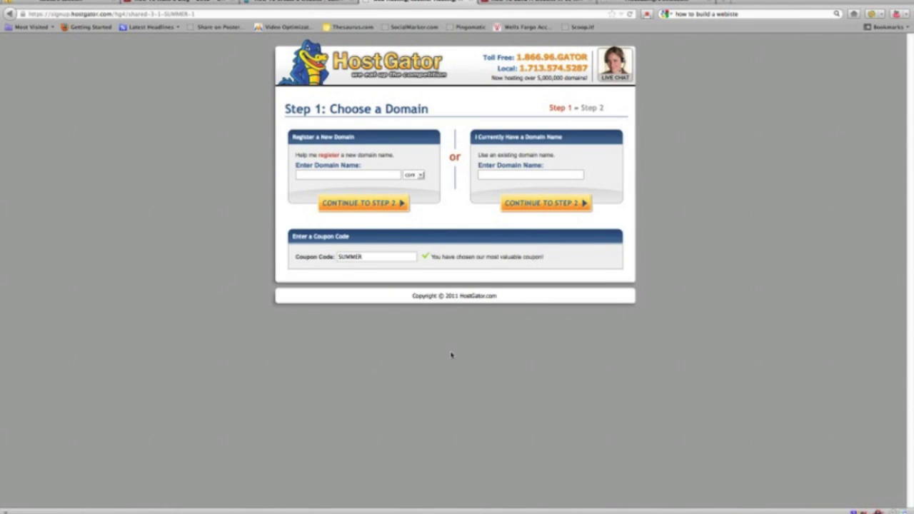
Step: Register thestaffordblog.com as the new domain and continue to the billing step
{"action": "left_click", "coordinate": [318, 174]}
{"action": "type", "text": "the"}
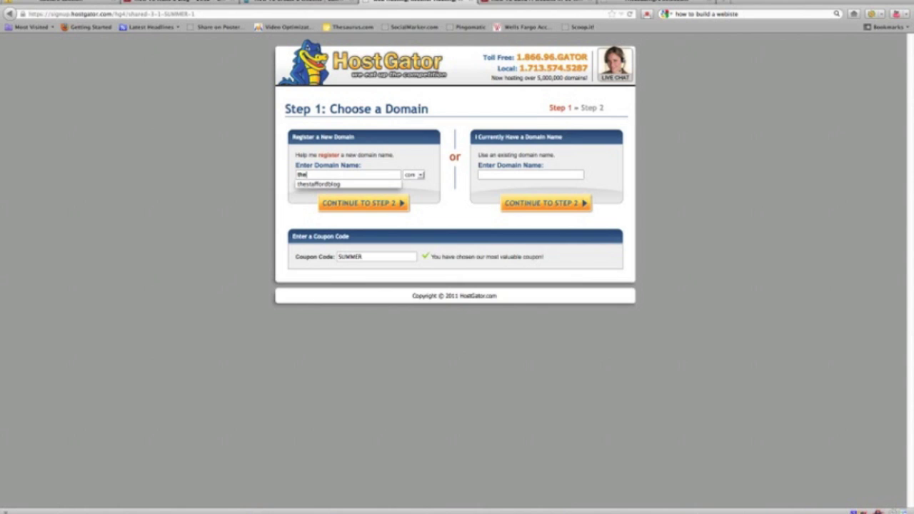
{"action": "type", "text": "staffordblog"}
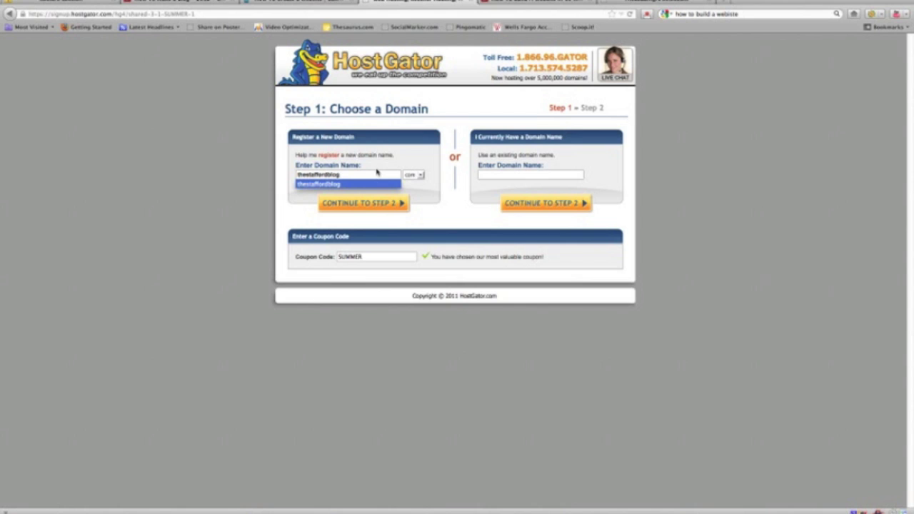
{"action": "left_click", "coordinate": [374, 207]}
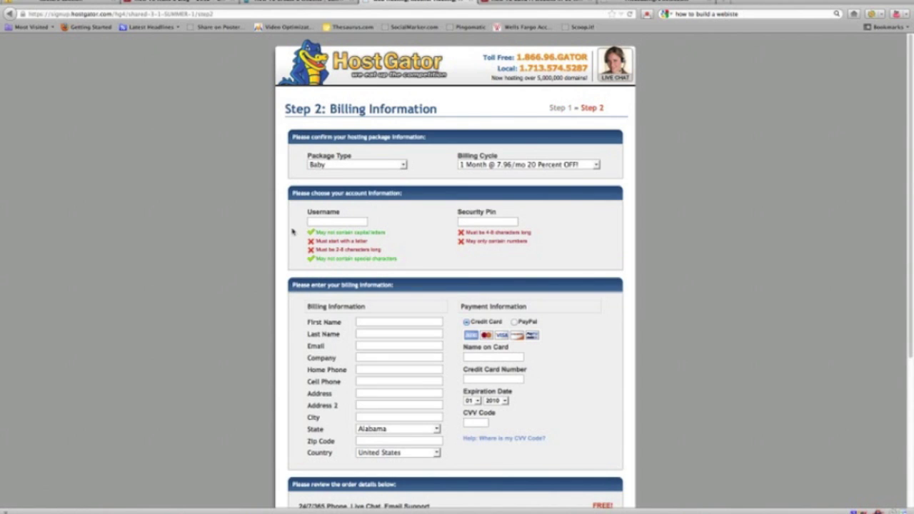
Step: Fill in the account username, then scroll down through the billing and payment form
{"action": "left_click", "coordinate": [344, 221]}
{"action": "scroll", "coordinate": [416, 303], "scroll_direction": "down", "scroll_amount": 4}
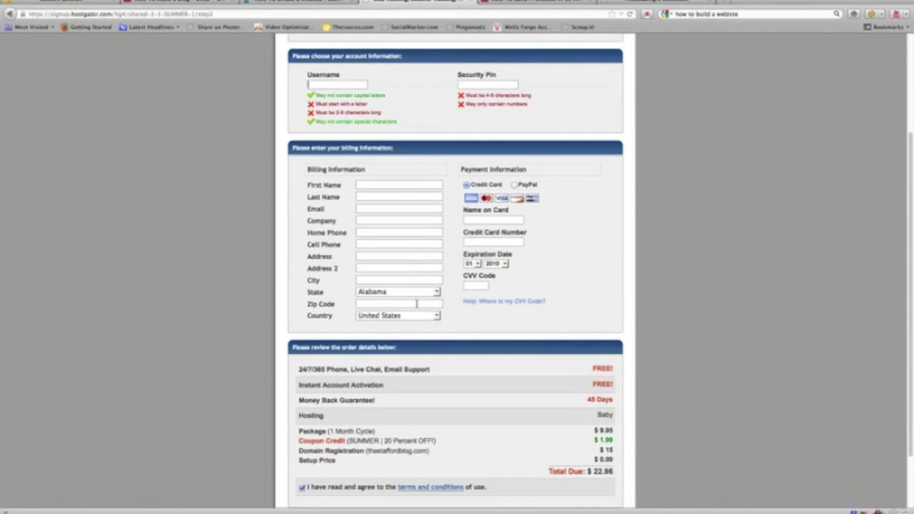
{"action": "scroll", "coordinate": [416, 304], "scroll_direction": "down", "scroll_amount": 2}
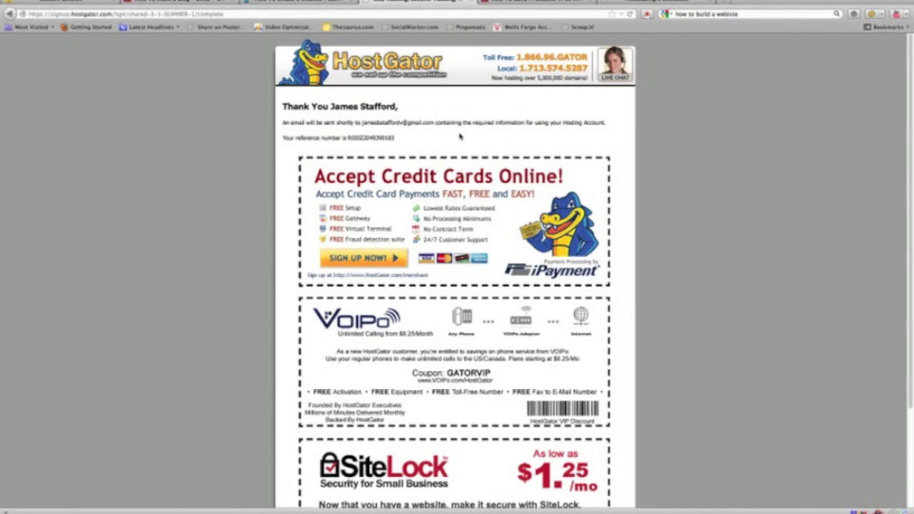
Step: Scroll through the HostGator thank-you page to review the partner offers
{"action": "scroll", "coordinate": [460, 136], "scroll_direction": "down", "scroll_amount": 3}
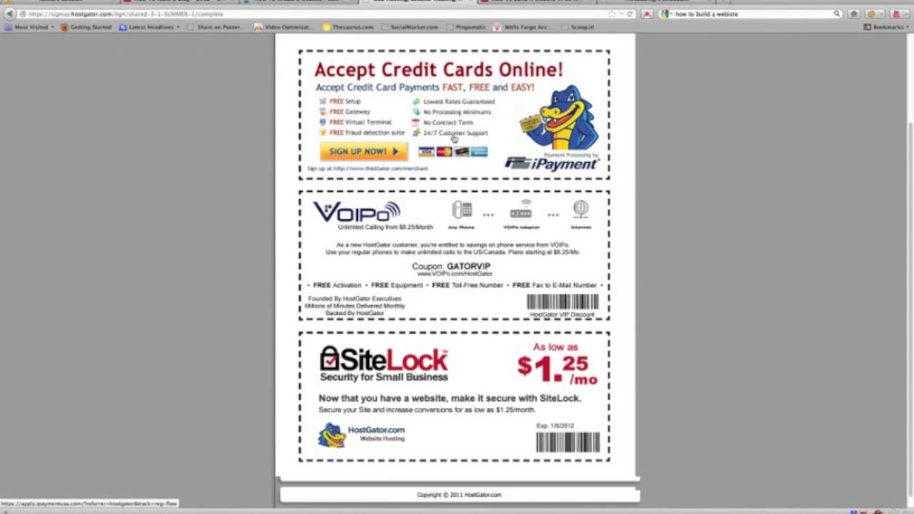
{"action": "scroll", "coordinate": [454, 138], "scroll_direction": "up", "scroll_amount": 3}
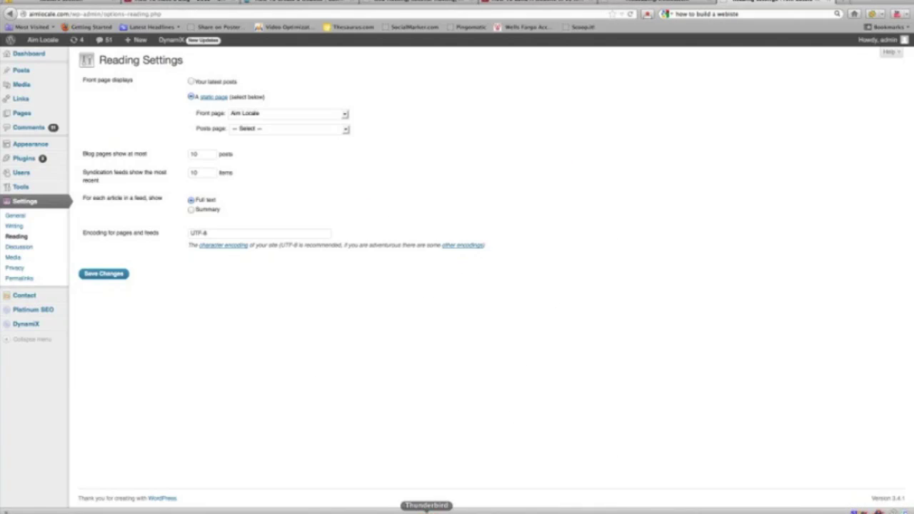
Step: Copy the control panel password from the HostGator account email in Thunderbird
{"action": "left_click", "coordinate": [428, 509]}
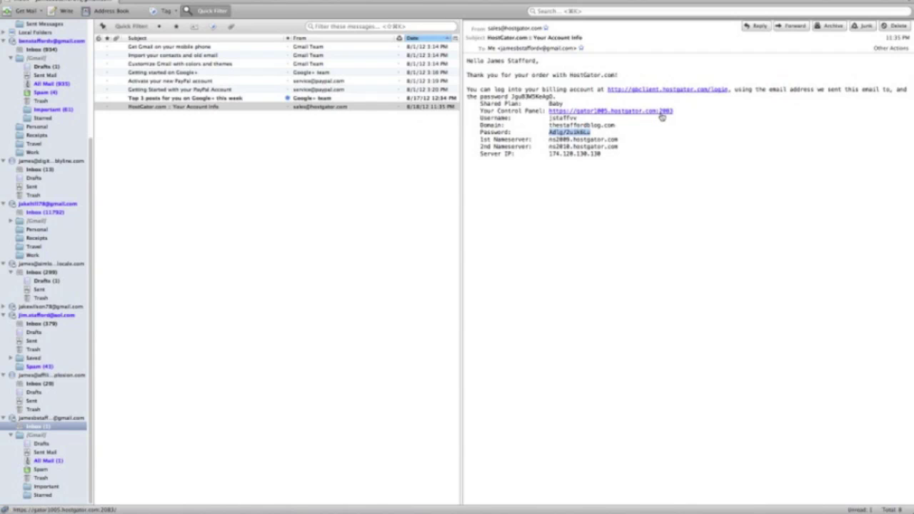
{"action": "left_click", "coordinate": [647, 169]}
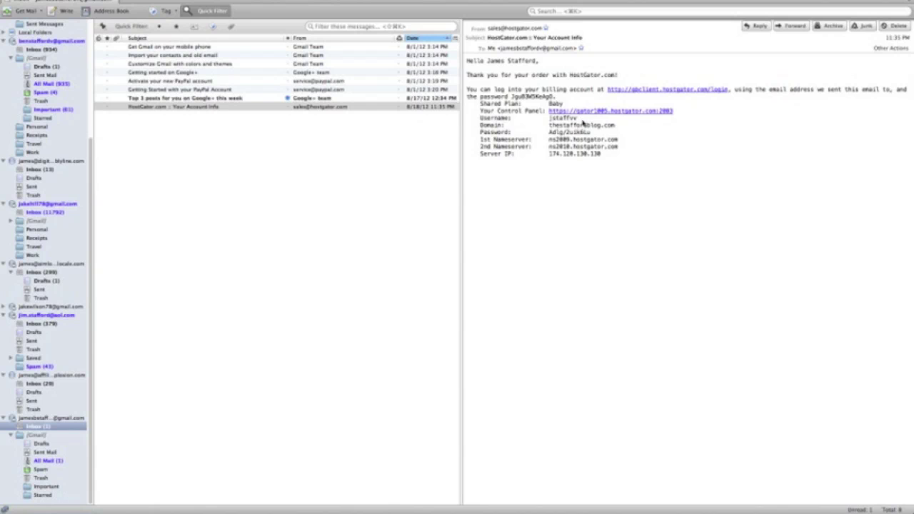
{"action": "left_click_drag", "start_coordinate": [592, 132], "coordinate": [548, 132]}
{"action": "right_click", "coordinate": [563, 136]}
{"action": "left_click", "coordinate": [575, 141]}
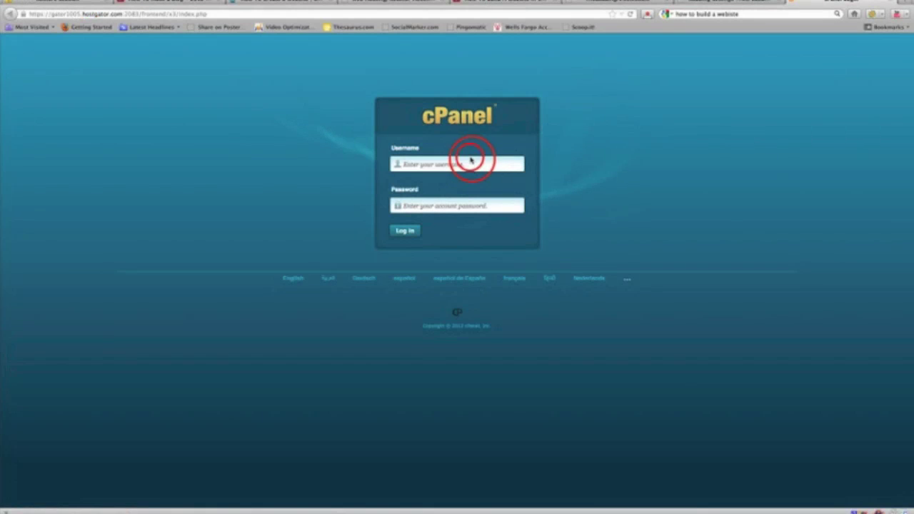
Step: Log in to cPanel with the account username and pasted password, then scroll to Fantastico
{"action": "left_click", "coordinate": [472, 161]}
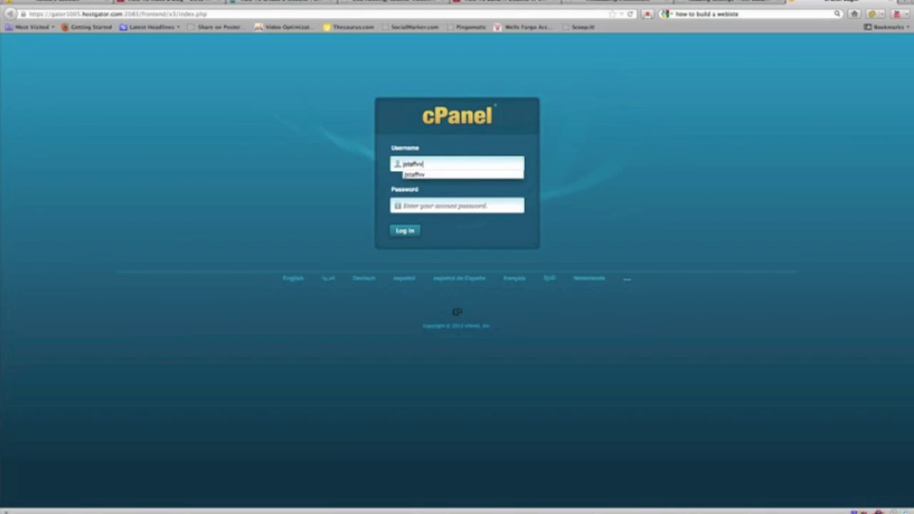
{"action": "key", "text": "Tab"}
{"action": "key", "text": "super+v"}
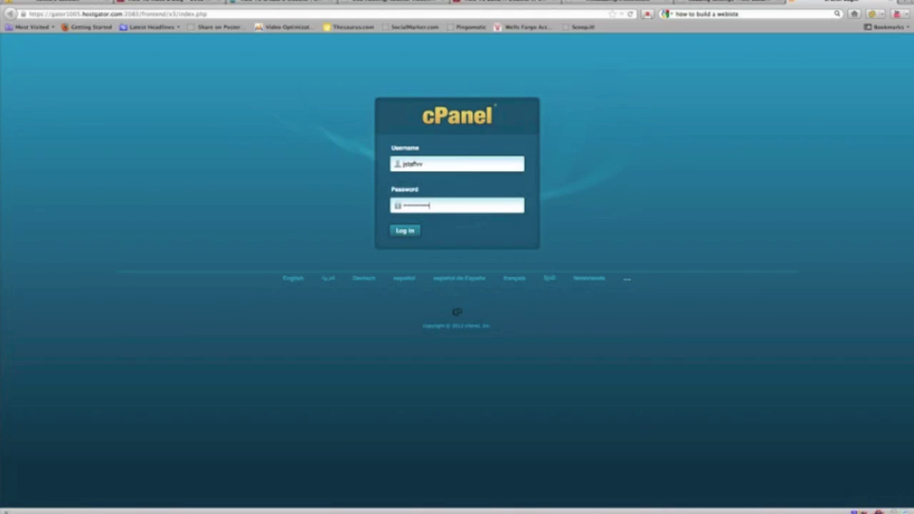
{"action": "left_click", "coordinate": [405, 230]}
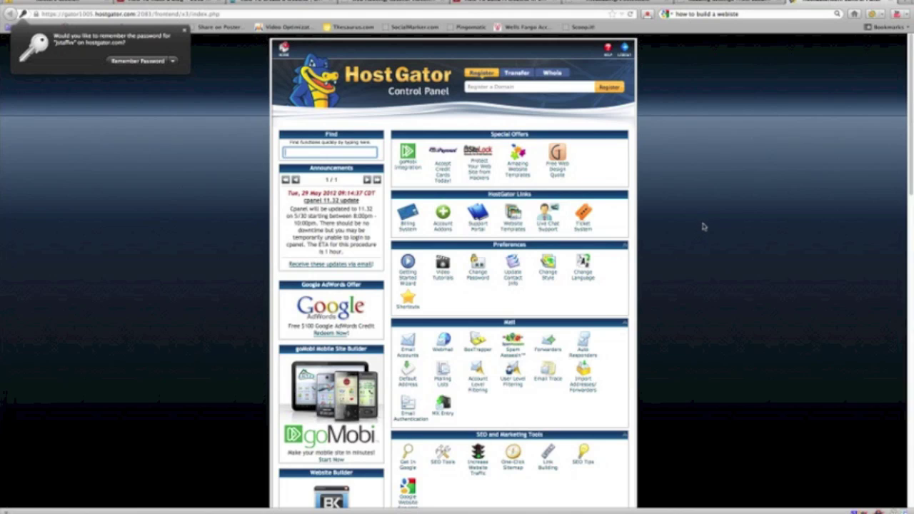
{"action": "left_click", "coordinate": [905, 97]}
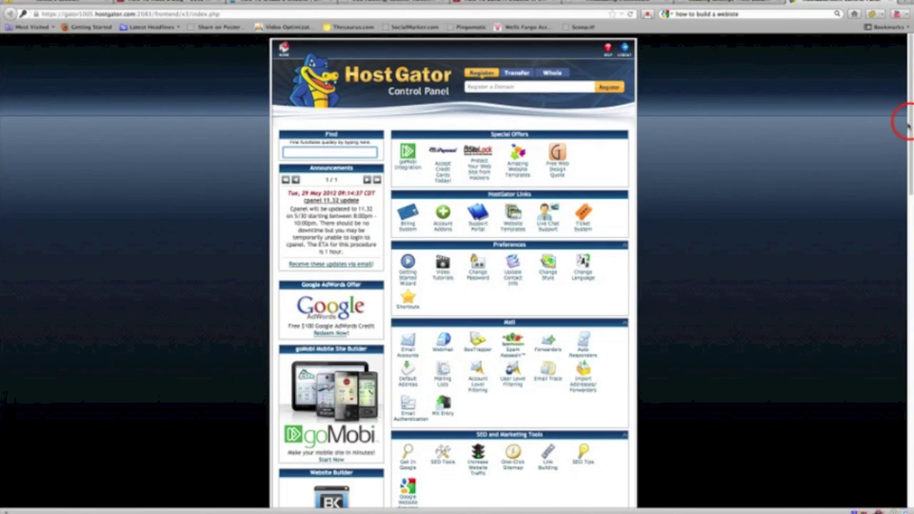
{"action": "left_click_drag", "start_coordinate": [904, 119], "coordinate": [911, 293]}
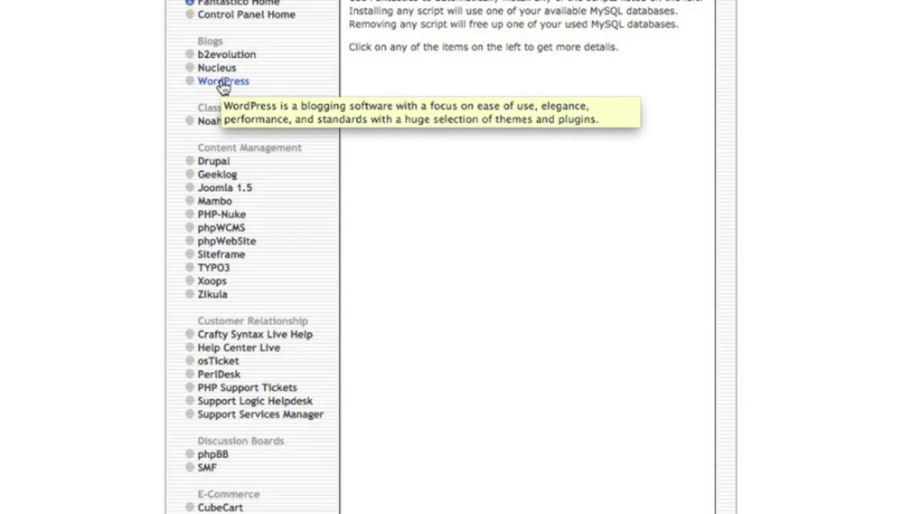
Step: Start a new WordPress install with admin username 'admin' and the saved password
{"action": "left_click", "coordinate": [222, 84]}
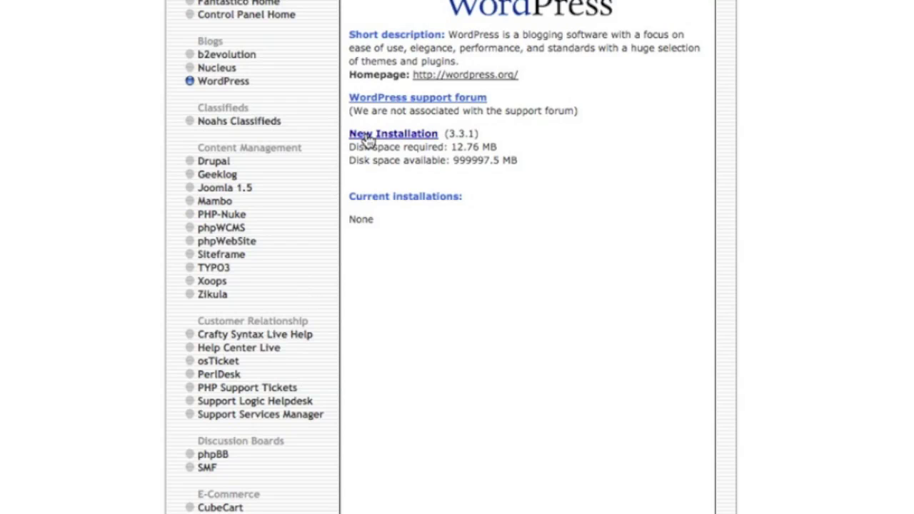
{"action": "left_click", "coordinate": [368, 137]}
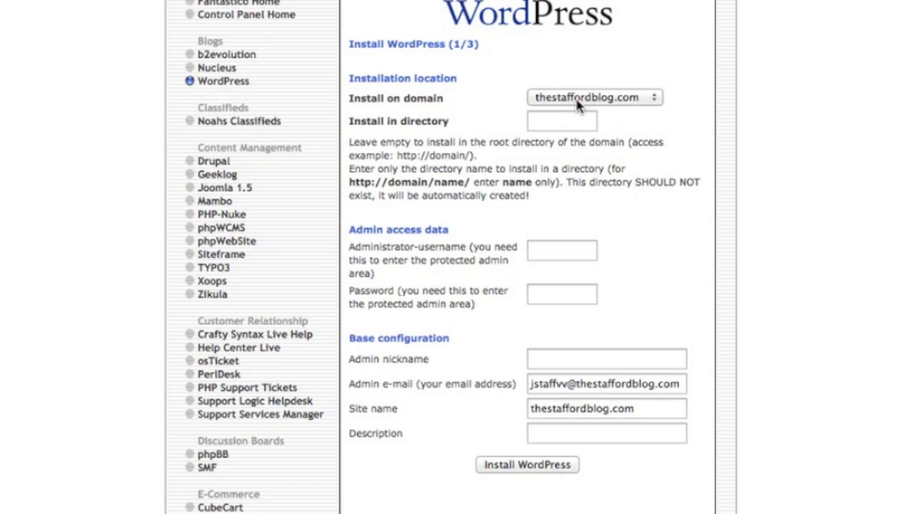
{"action": "left_click", "coordinate": [548, 249]}
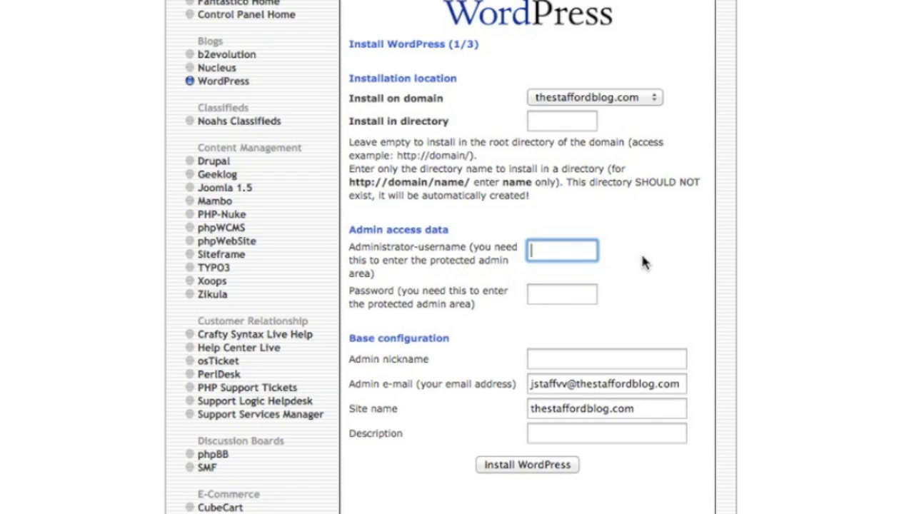
{"action": "type", "text": "admin"}
{"action": "key", "text": "Tab"}
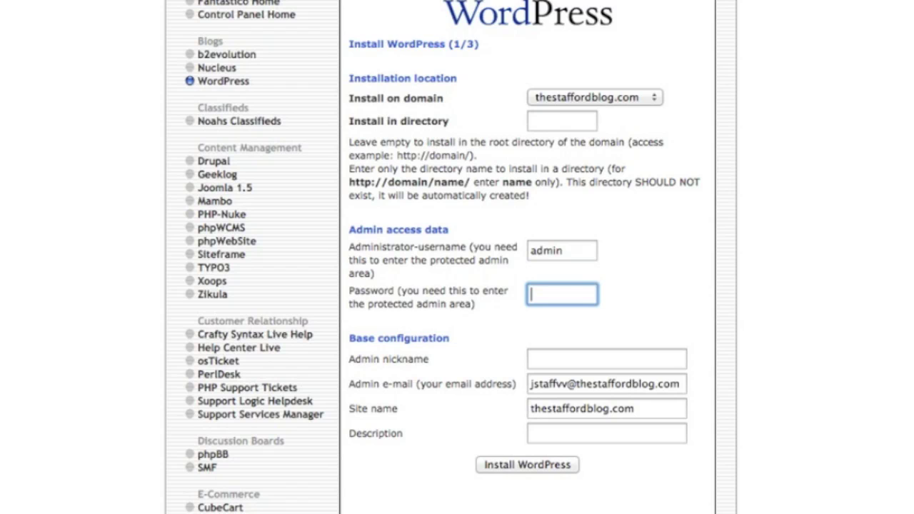
{"action": "type", "text": "wel"}
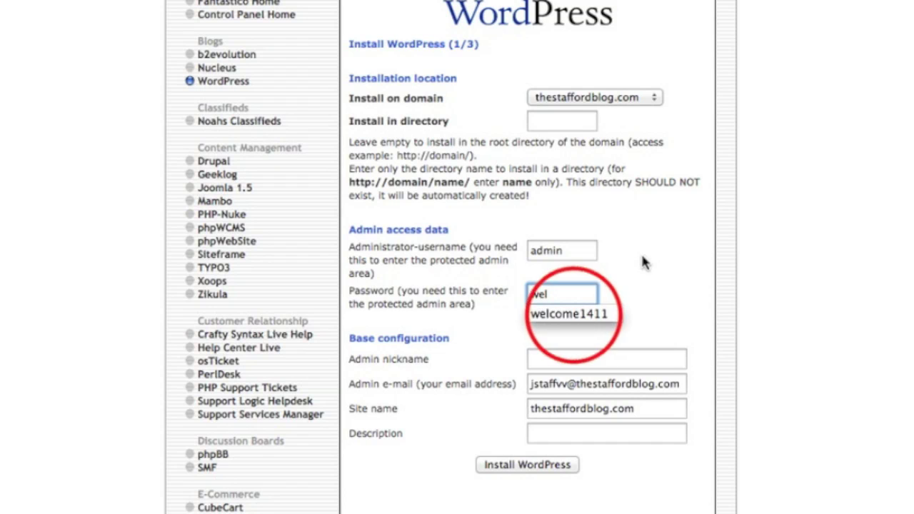
{"action": "key", "text": "Down"}
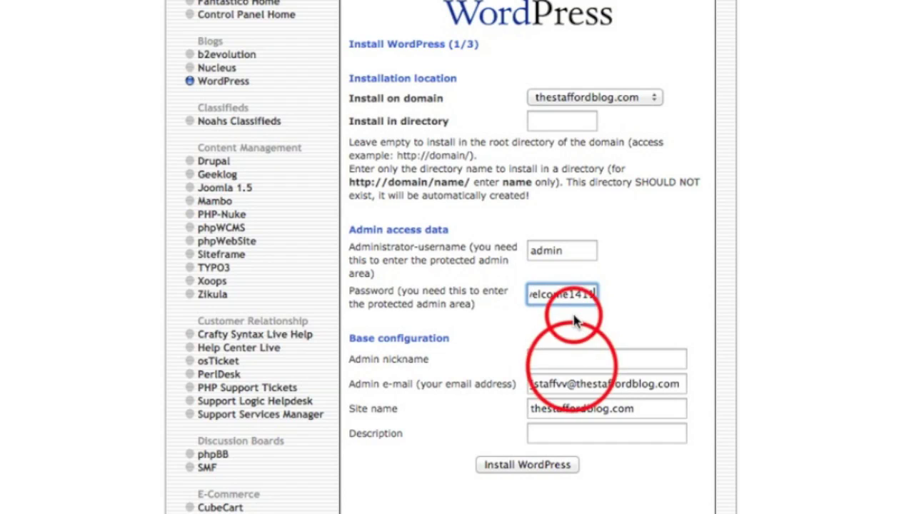
Step: Set the admin e-mail from the saved suggestion and the site name 'The Stafford Blog'
{"action": "left_click", "coordinate": [592, 359]}
{"action": "triple_click", "coordinate": [606, 383]}
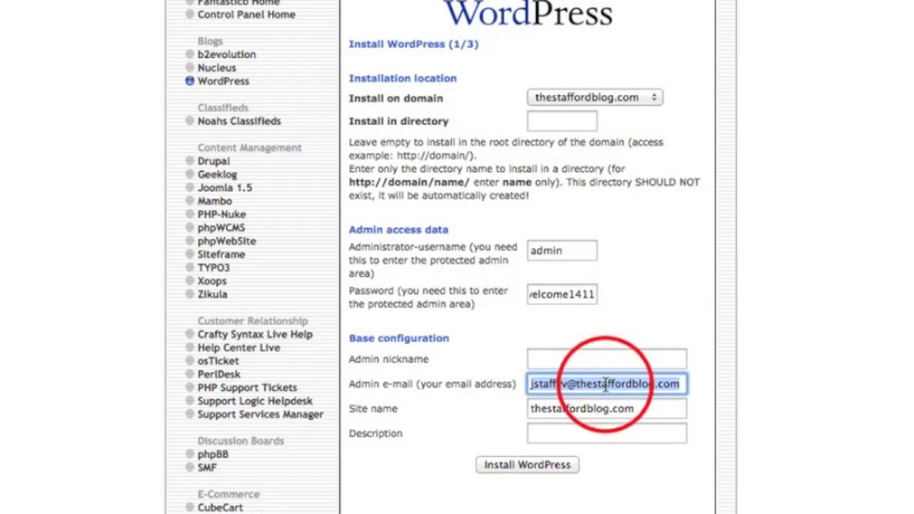
{"action": "key", "text": "BackSpace"}
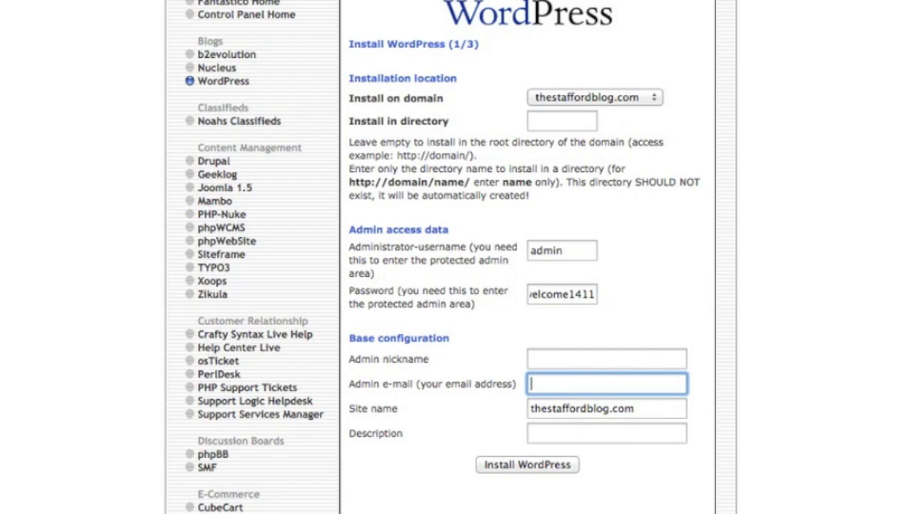
{"action": "type", "text": "j"}
{"action": "left_click", "coordinate": [606, 401]}
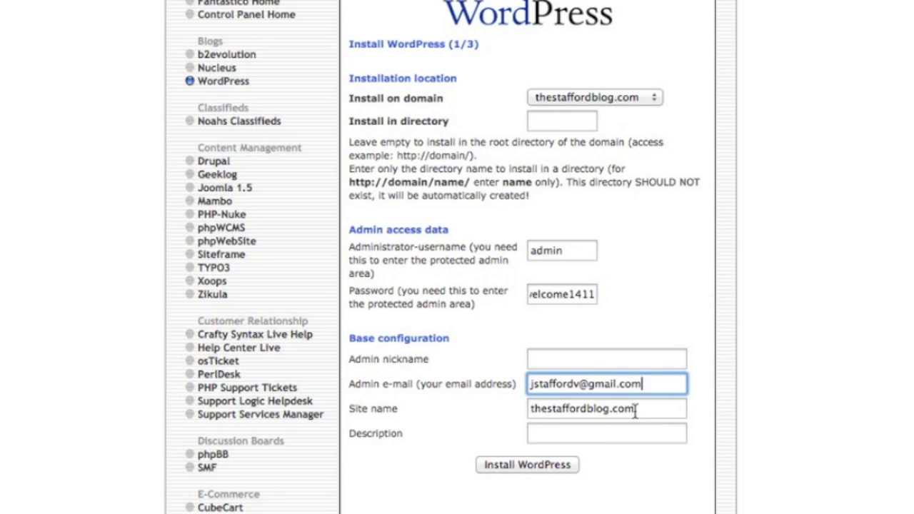
{"action": "left_click", "coordinate": [635, 411]}
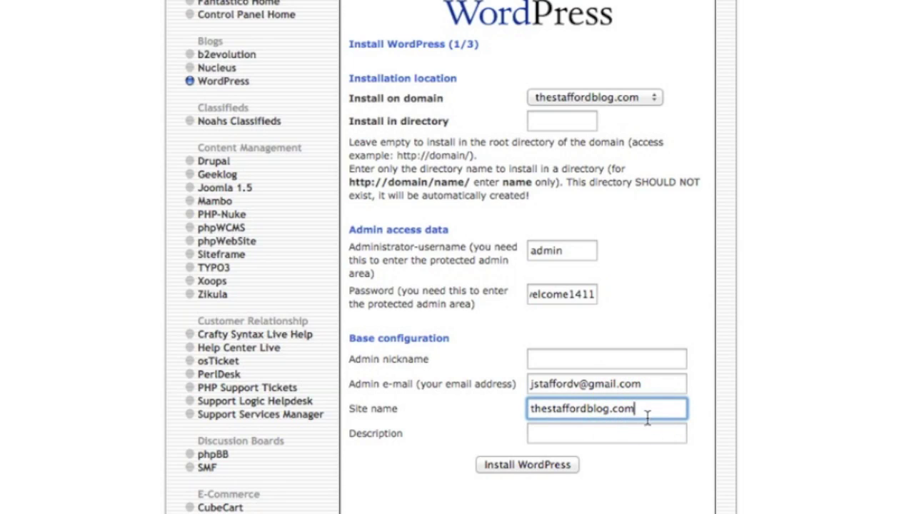
{"action": "key", "text": "BackSpace"}
{"action": "key", "text": "BackSpace"}
{"action": "key", "text": "BackSpace"}
{"action": "key", "text": "BackSpace"}
{"action": "key", "text": "BackSpace"}
{"action": "key", "text": "BackSpace"}
{"action": "key", "text": "BackSpace"}
{"action": "key", "text": "BackSpace"}
{"action": "key", "text": "BackSpace"}
{"action": "key", "text": "BackSpace"}
{"action": "key", "text": "BackSpace"}
{"action": "key", "text": "BackSpace"}
{"action": "key", "text": "BackSpace"}
{"action": "key", "text": "BackSpace"}
{"action": "key", "text": "BackSpace"}
{"action": "key", "text": "BackSpace"}
{"action": "key", "text": "BackSpace"}
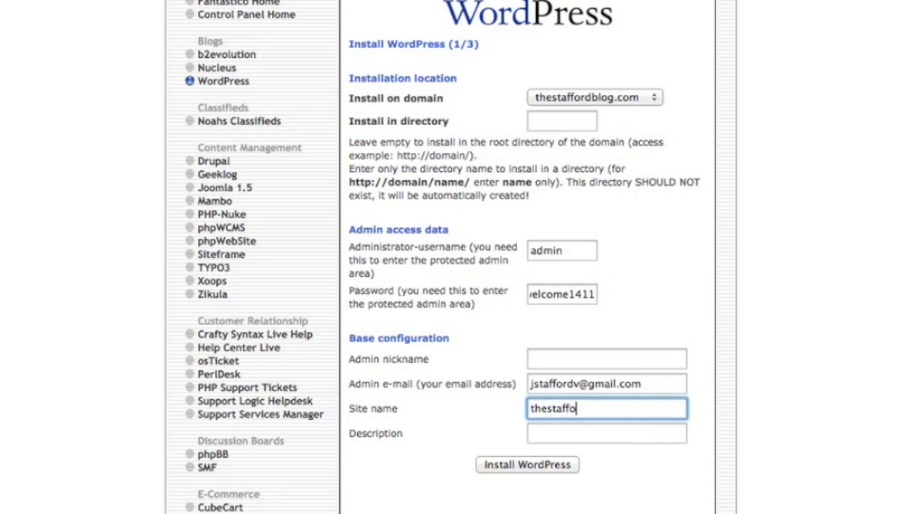
{"action": "key", "text": "BackSpace"}
{"action": "key", "text": "BackSpace"}
{"action": "type", "text": "The "}
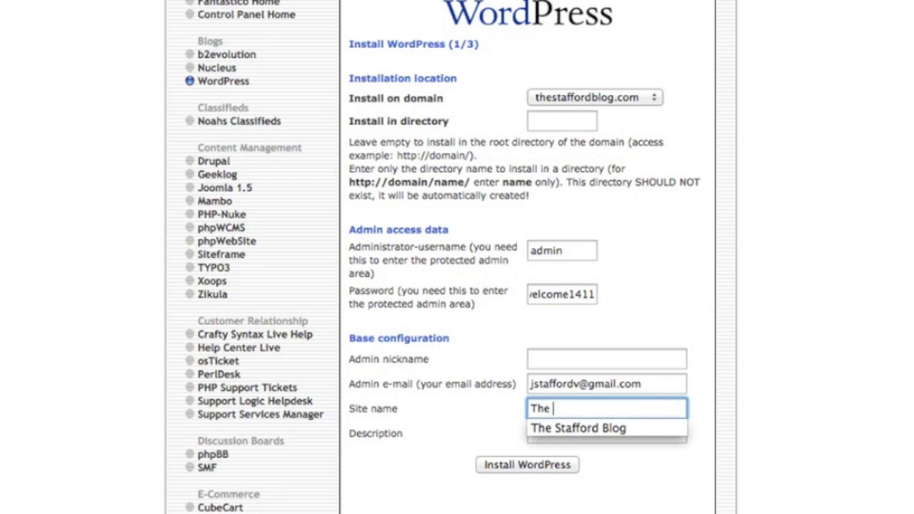
{"action": "type", "text": "Stafford Blog"}
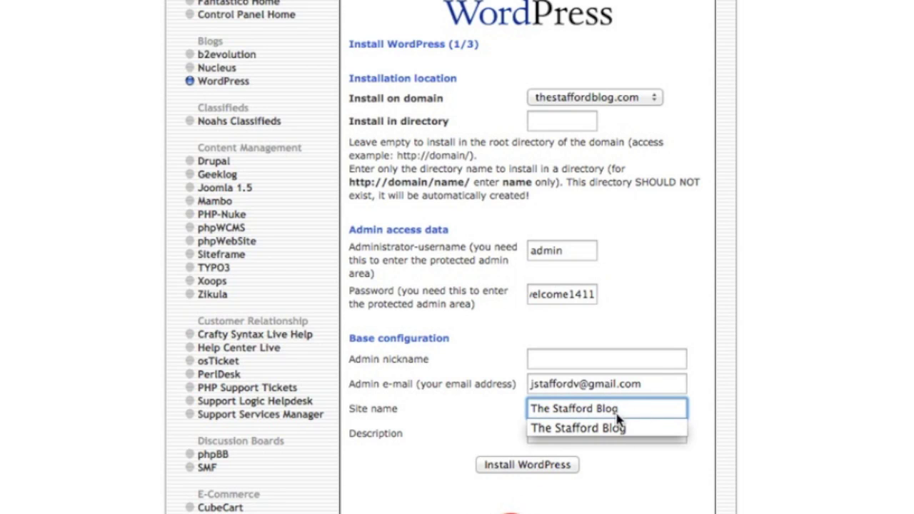
{"action": "left_click", "coordinate": [506, 493]}
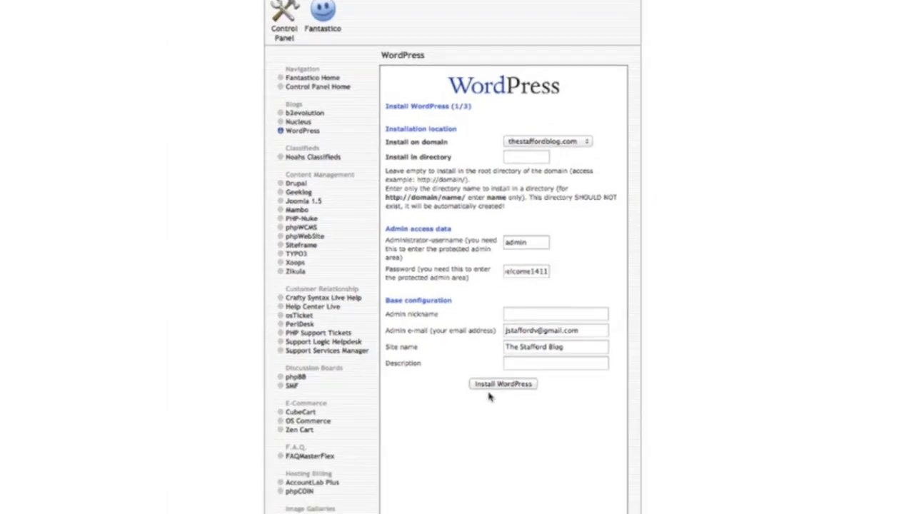
Step: Install WordPress, finish the setup, and go to the blog's wp-admin login page
{"action": "left_click", "coordinate": [490, 386]}
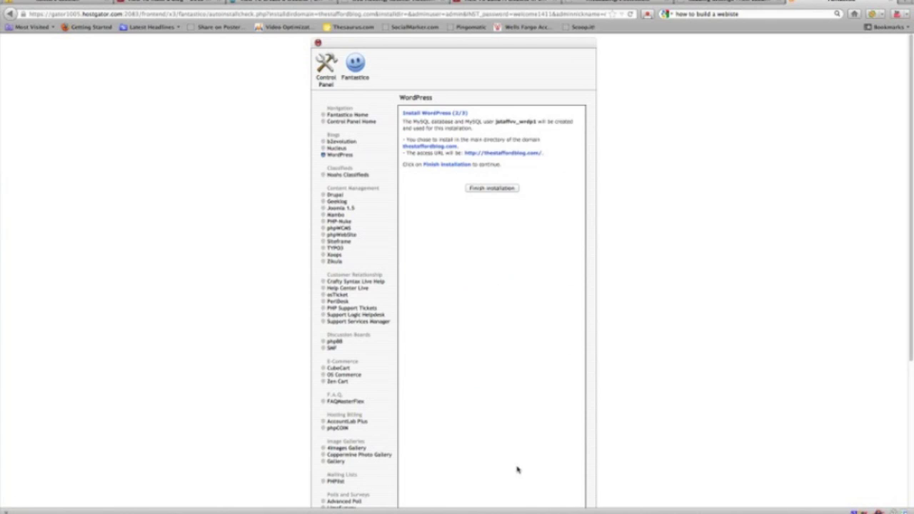
{"action": "left_click", "coordinate": [495, 188]}
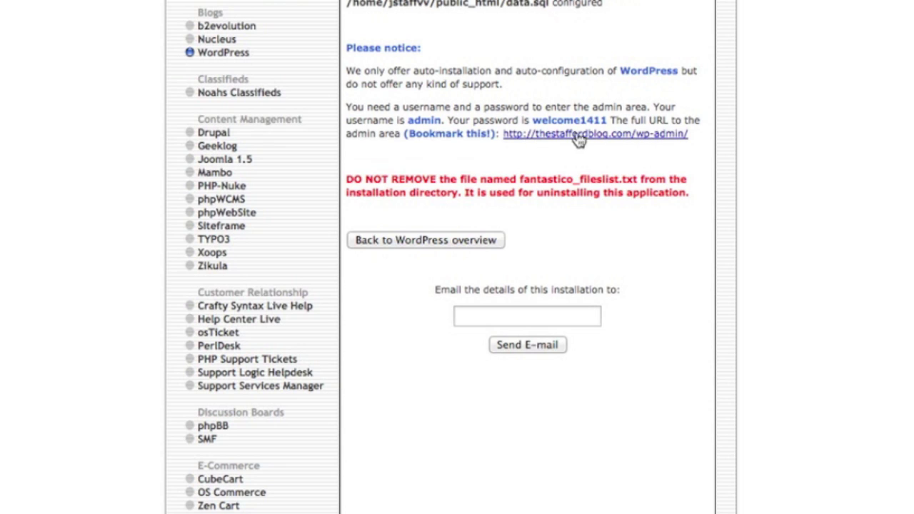
{"action": "left_click", "coordinate": [598, 141]}
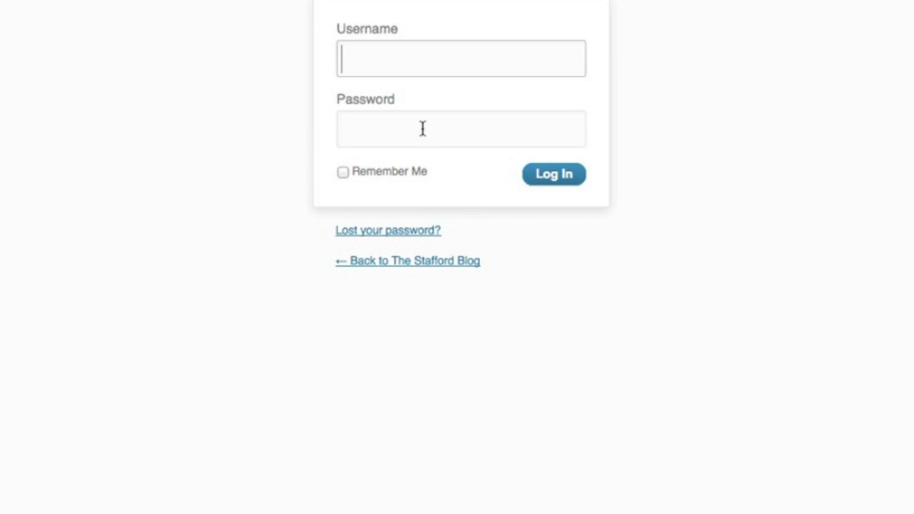
Step: Log in as admin with the password and dismiss the browser's save-password prompt
{"action": "type", "text": "admin"}
{"action": "key", "text": "Tab"}
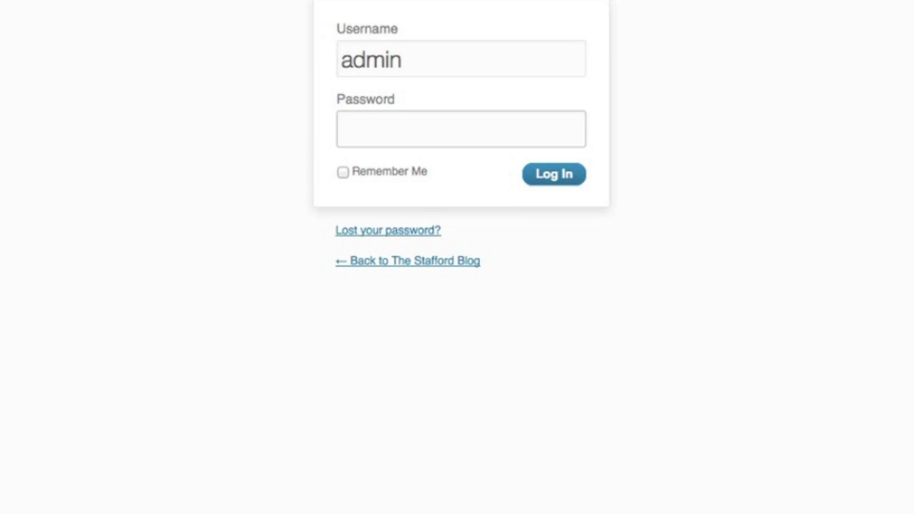
{"action": "type", "text": "•••••••"}
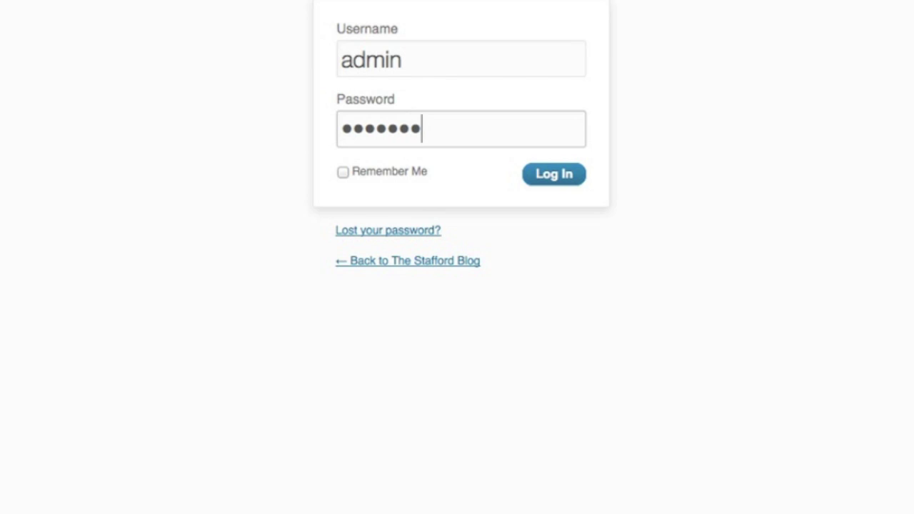
{"action": "type", "text": "••••"}
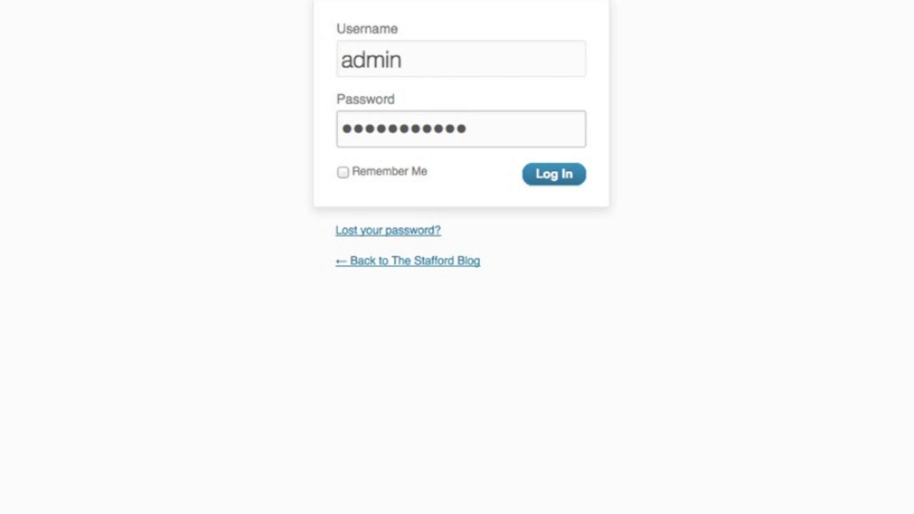
{"action": "left_click", "coordinate": [544, 175]}
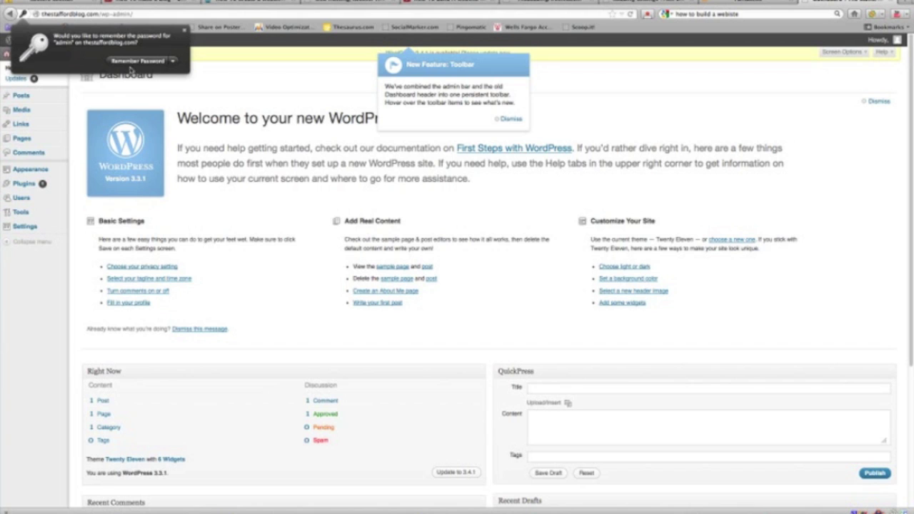
{"action": "left_click", "coordinate": [220, 71]}
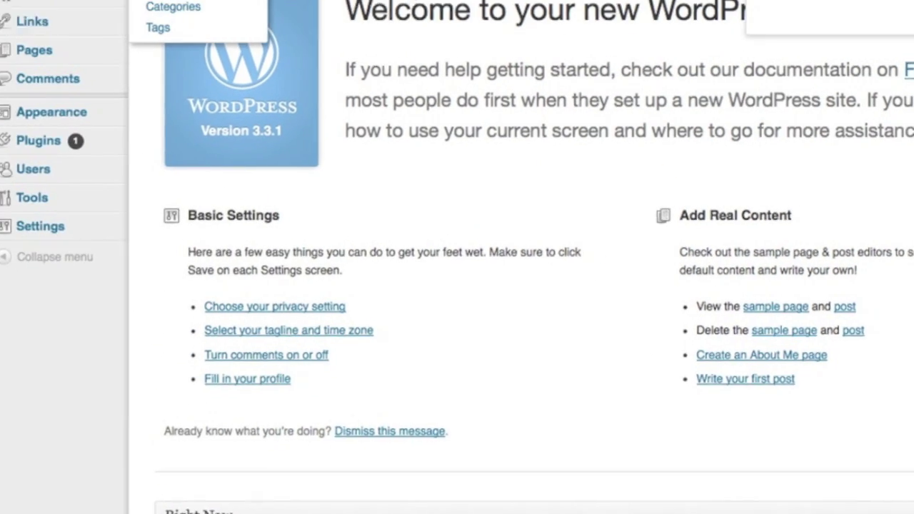
{"action": "mouse_move", "coordinate": [30, 197]}
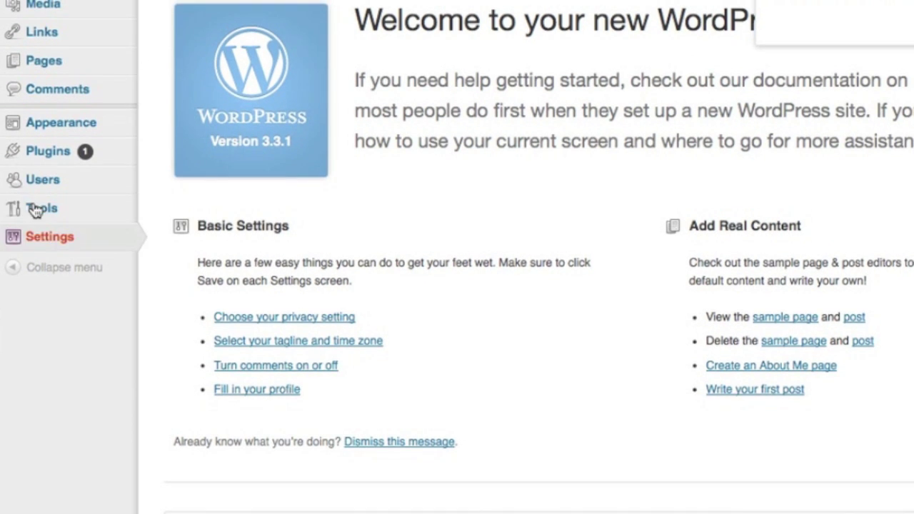
Step: From General Settings, follow the update notice and upgrade WordPress to version 3.4.1
{"action": "mouse_move", "coordinate": [42, 235]}
{"action": "left_click", "coordinate": [174, 261]}
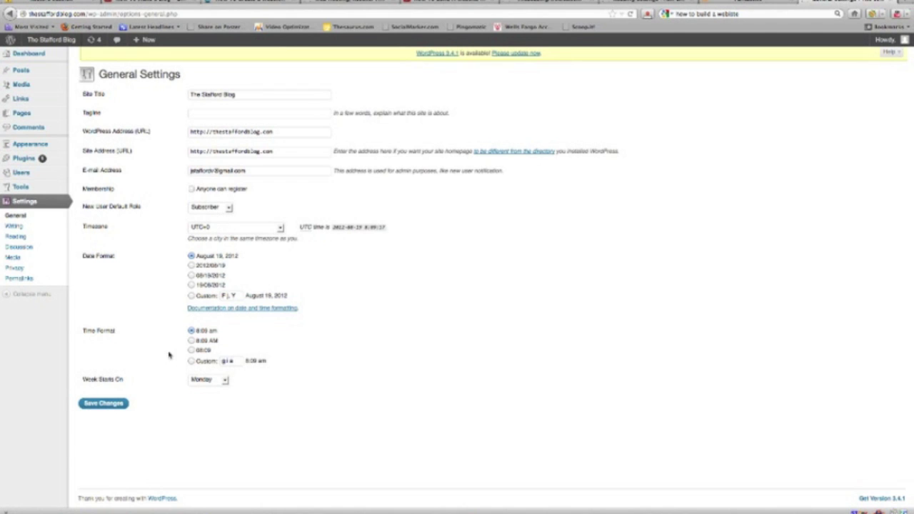
{"action": "left_click", "coordinate": [524, 57]}
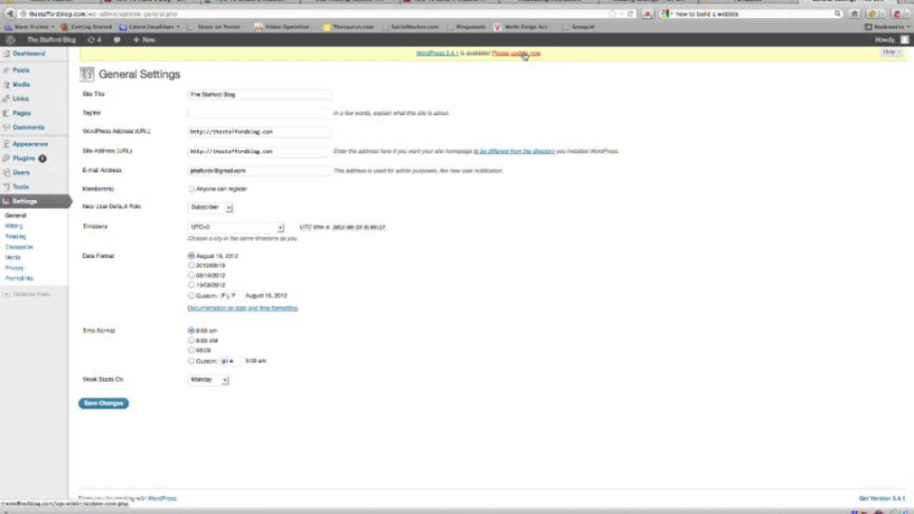
{"action": "left_click", "coordinate": [525, 55]}
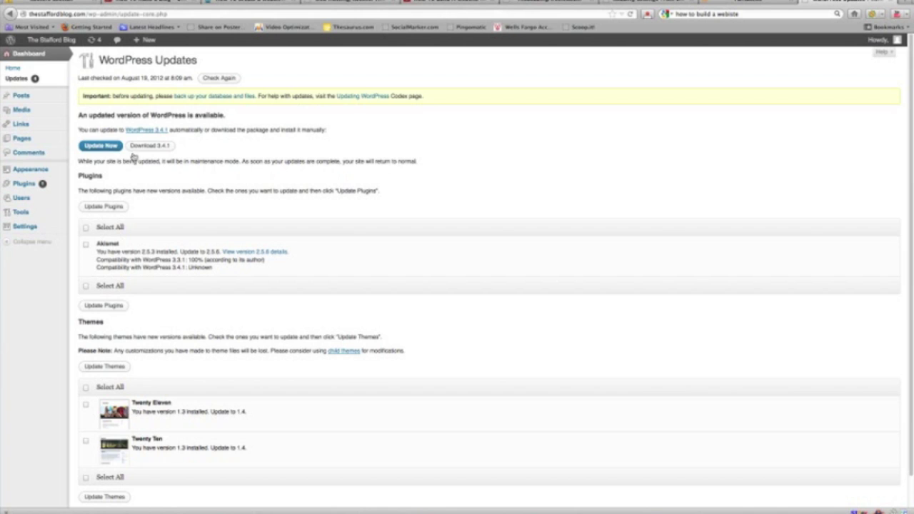
{"action": "left_click", "coordinate": [101, 145]}
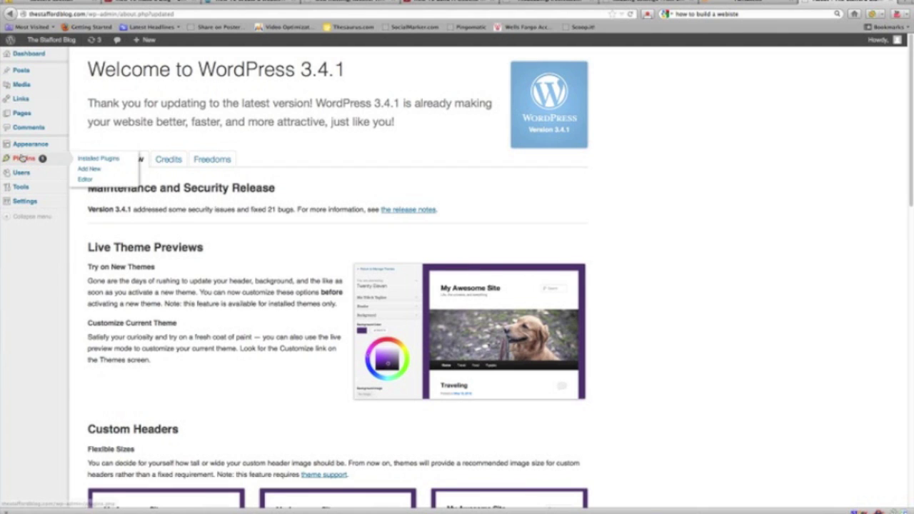
{"action": "mouse_move", "coordinate": [31, 104]}
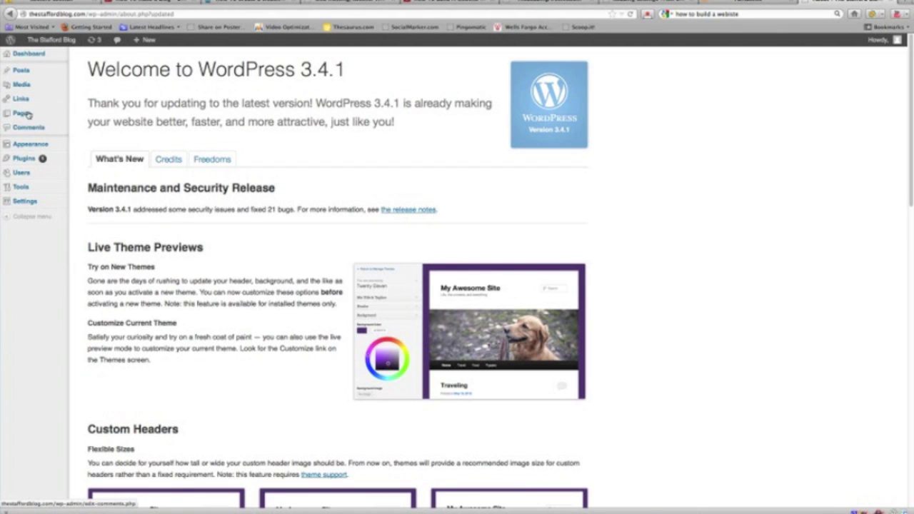
{"action": "mouse_move", "coordinate": [27, 197]}
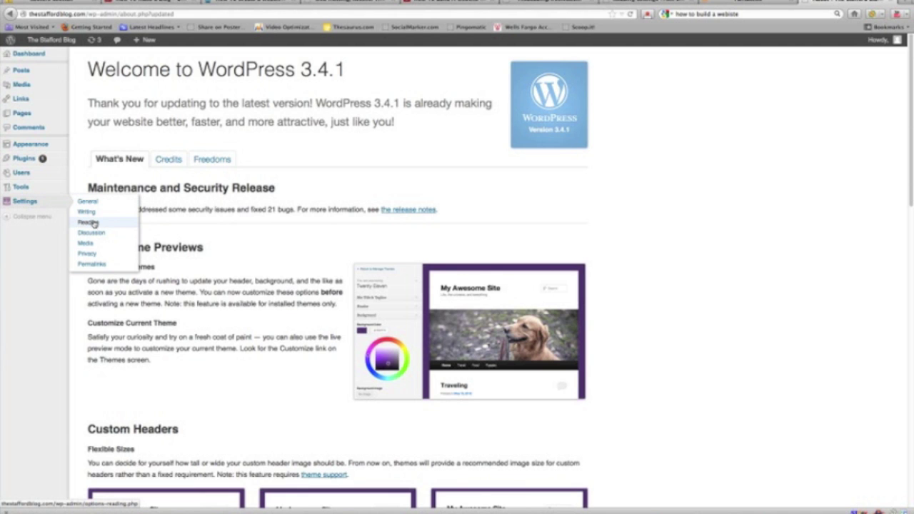
{"action": "mouse_move", "coordinate": [28, 147]}
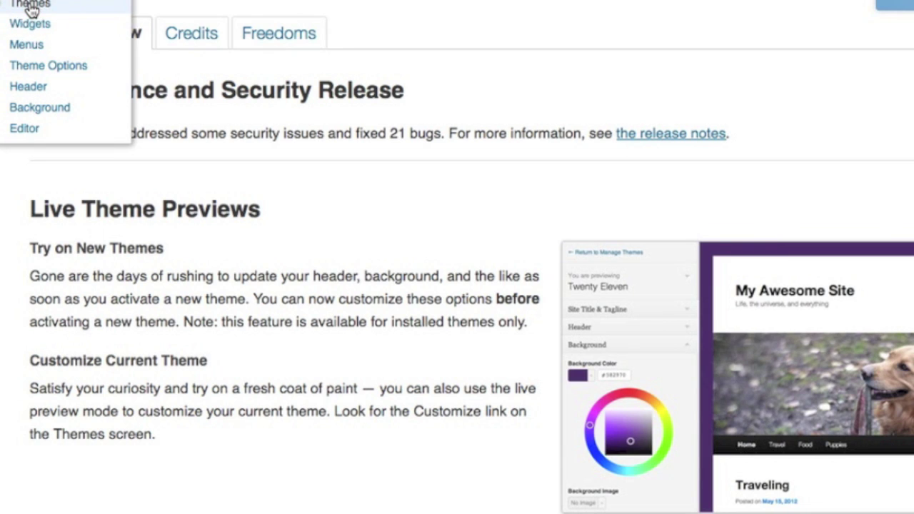
Step: Go to Appearance > Themes and browse installable themes on the Install Themes tab
{"action": "left_click", "coordinate": [30, 6]}
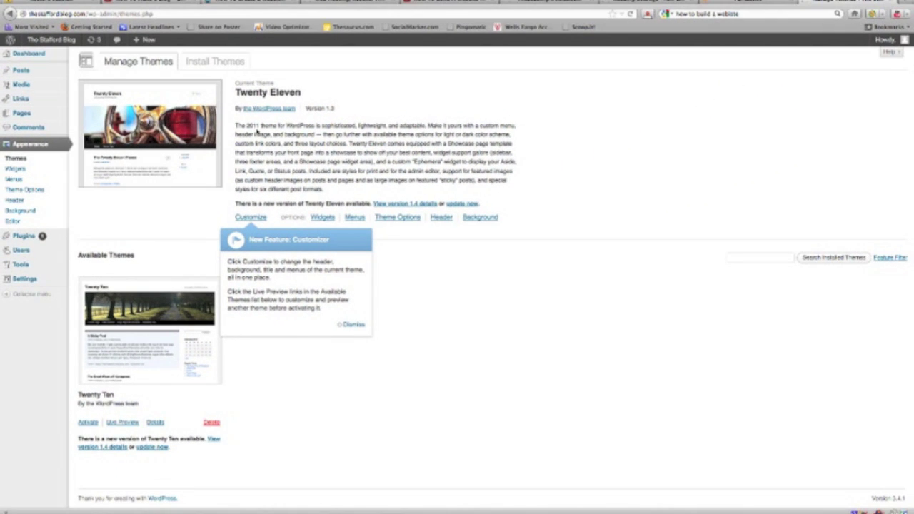
{"action": "left_click", "coordinate": [214, 62]}
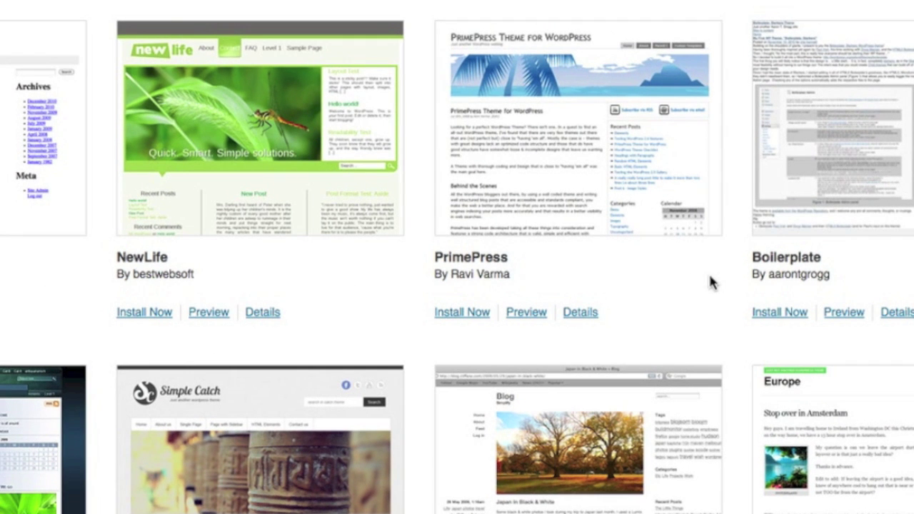
{"action": "scroll", "coordinate": [393, 283], "scroll_direction": "down", "scroll_amount": 3}
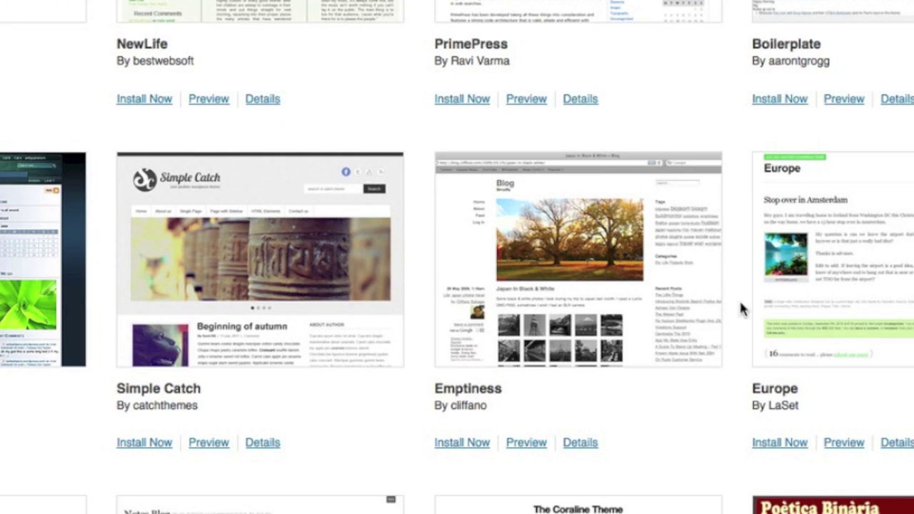
{"action": "scroll", "coordinate": [686, 299], "scroll_direction": "down", "scroll_amount": 3}
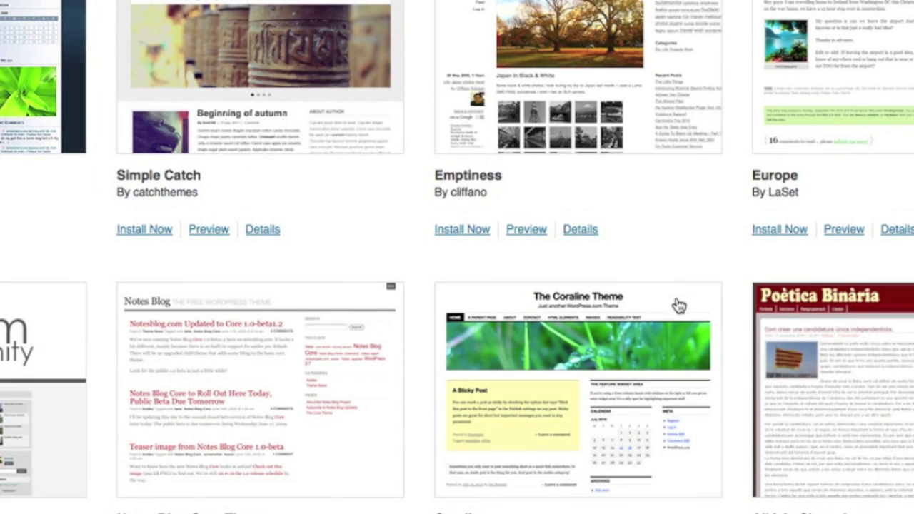
{"action": "scroll", "coordinate": [173, 342], "scroll_direction": "down", "scroll_amount": 6}
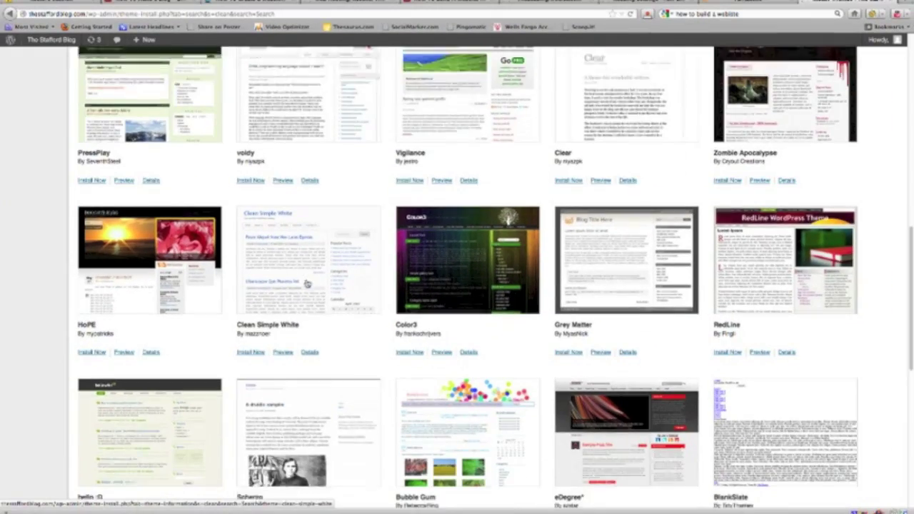
{"action": "scroll", "coordinate": [350, 292], "scroll_direction": "down", "scroll_amount": 2}
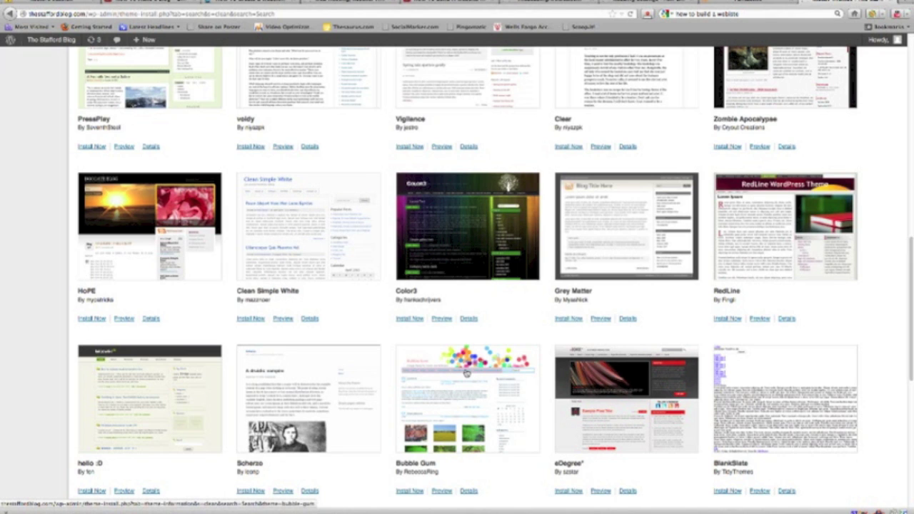
{"action": "left_click", "coordinate": [272, 321]}
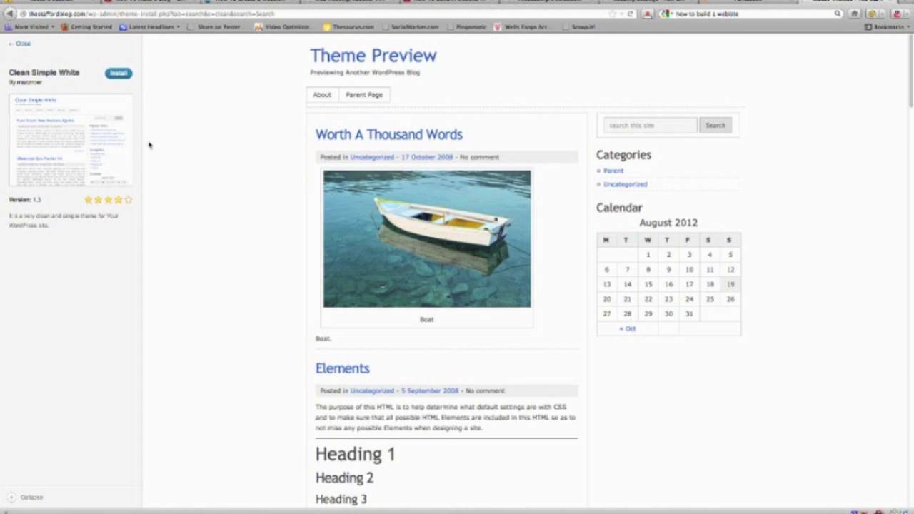
{"action": "left_click", "coordinate": [20, 44]}
{"action": "scroll", "coordinate": [330, 294], "scroll_direction": "down", "scroll_amount": 3}
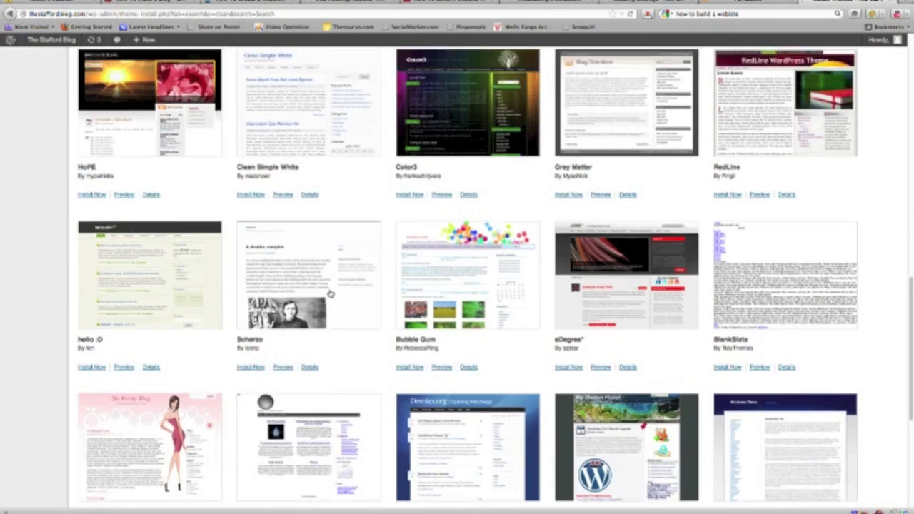
{"action": "scroll", "coordinate": [343, 302], "scroll_direction": "down", "scroll_amount": 3}
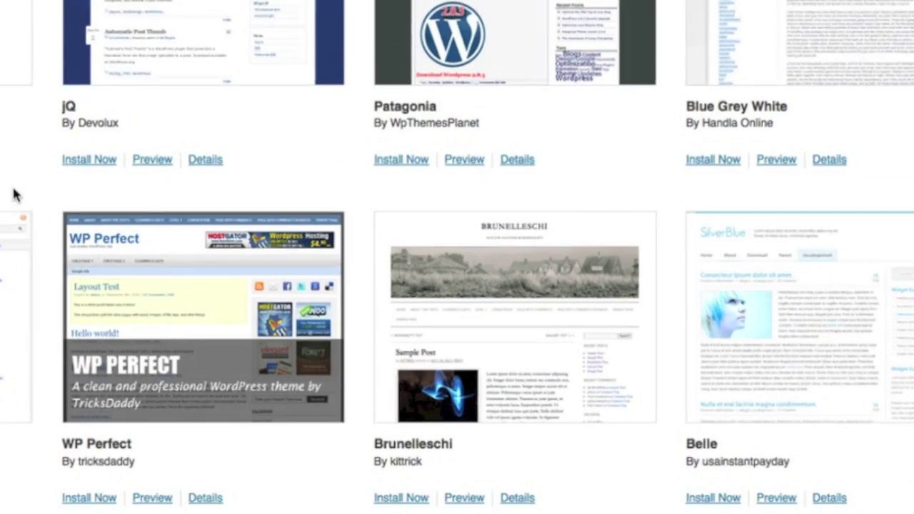
{"action": "scroll", "coordinate": [357, 400], "scroll_direction": "down", "scroll_amount": 3}
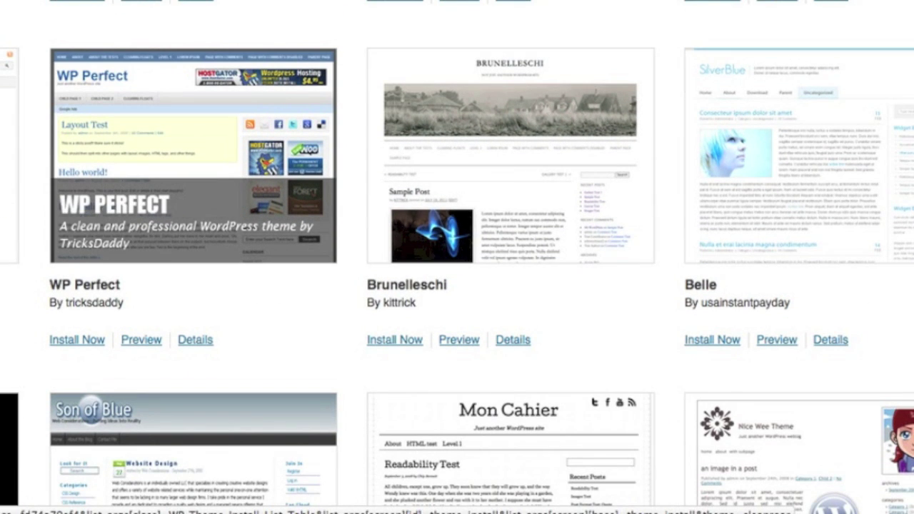
{"action": "scroll", "coordinate": [457, 257], "scroll_direction": "up", "scroll_amount": 3}
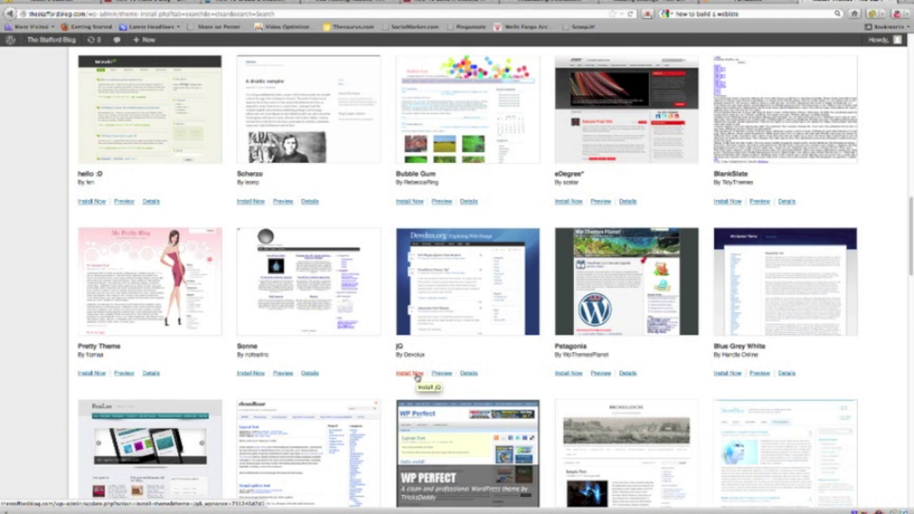
{"action": "left_click", "coordinate": [417, 376]}
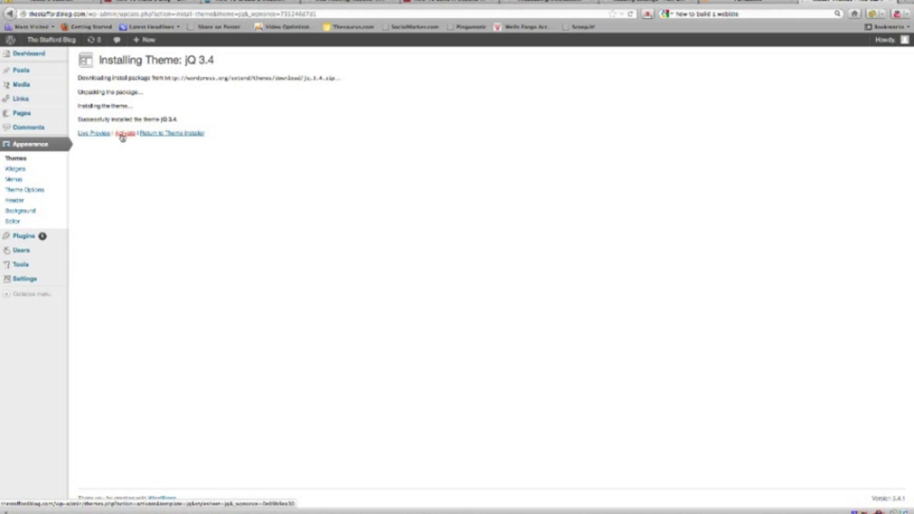
Step: Activate the newly installed jQ theme, view the live blog, then return to theme management
{"action": "left_click", "coordinate": [122, 136]}
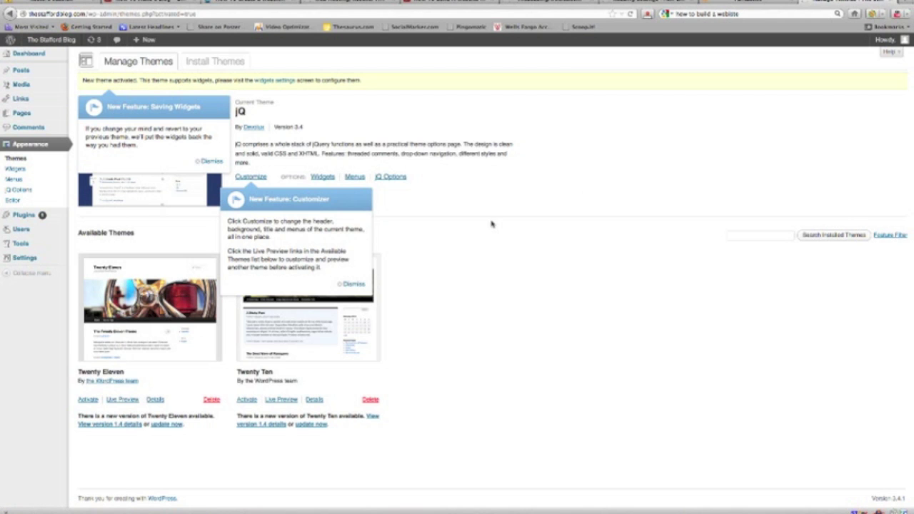
{"action": "mouse_move", "coordinate": [46, 44]}
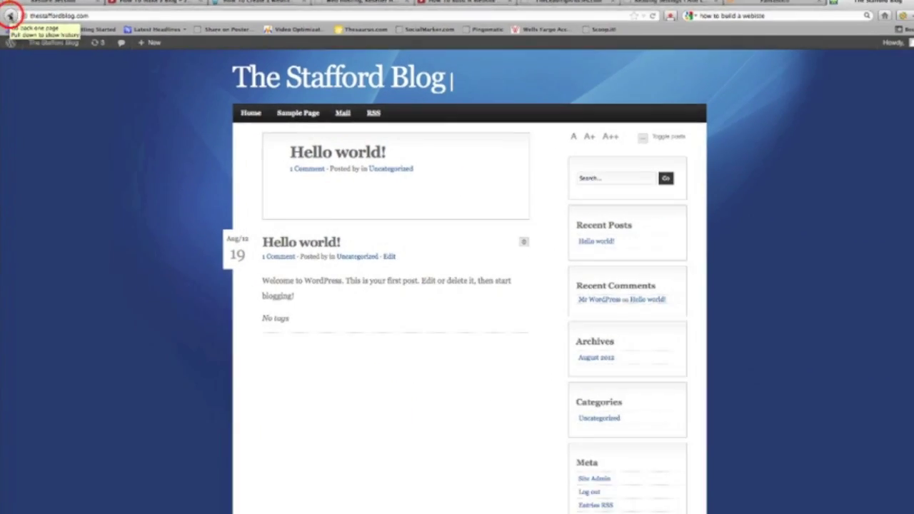
{"action": "left_click", "coordinate": [19, 57]}
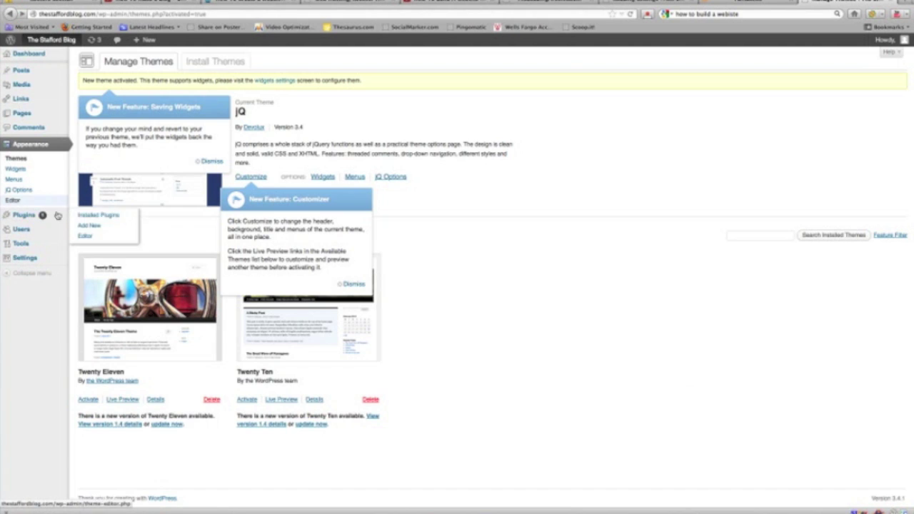
Step: Dismiss the Saving Widgets notice and start a new blog post
{"action": "mouse_move", "coordinate": [16, 233]}
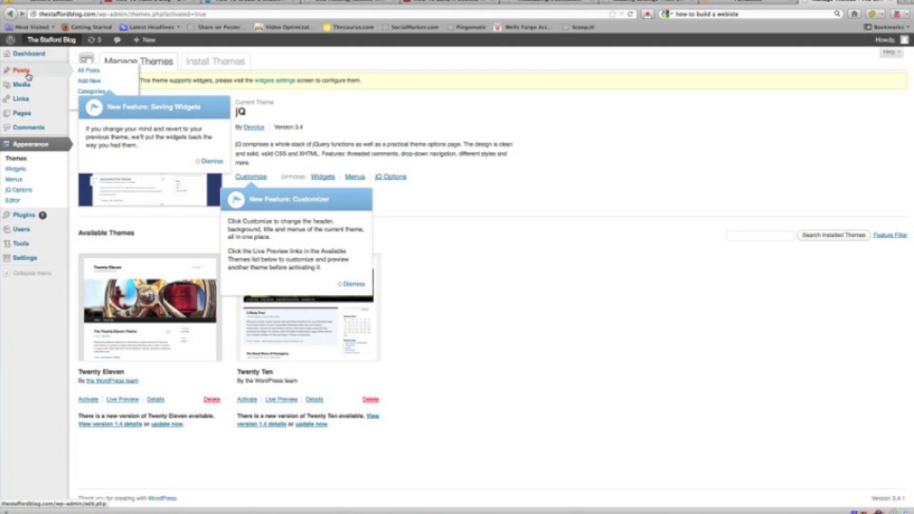
{"action": "left_click", "coordinate": [211, 161]}
{"action": "mouse_move", "coordinate": [28, 85]}
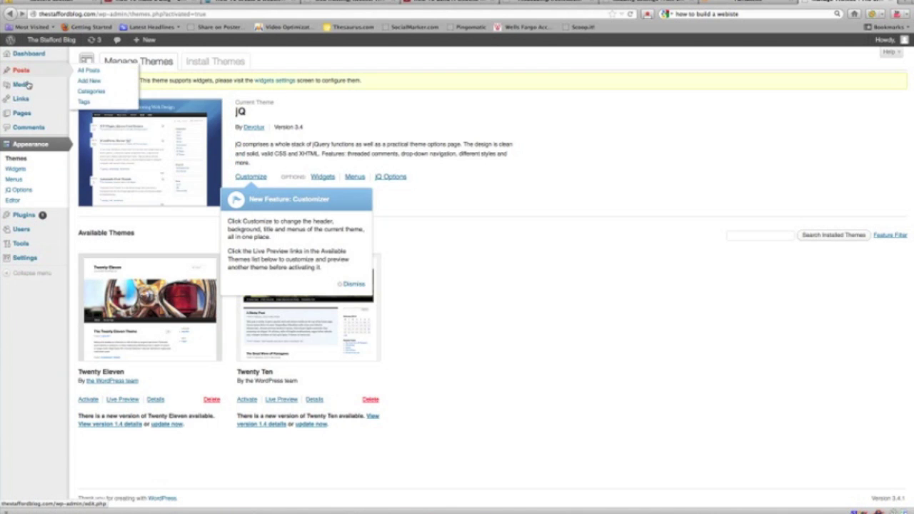
{"action": "left_click", "coordinate": [91, 81]}
Step: Copy the article's body paragraphs from Word into the post body and dismiss the uploader notice
{"action": "left_click", "coordinate": [190, 249]}
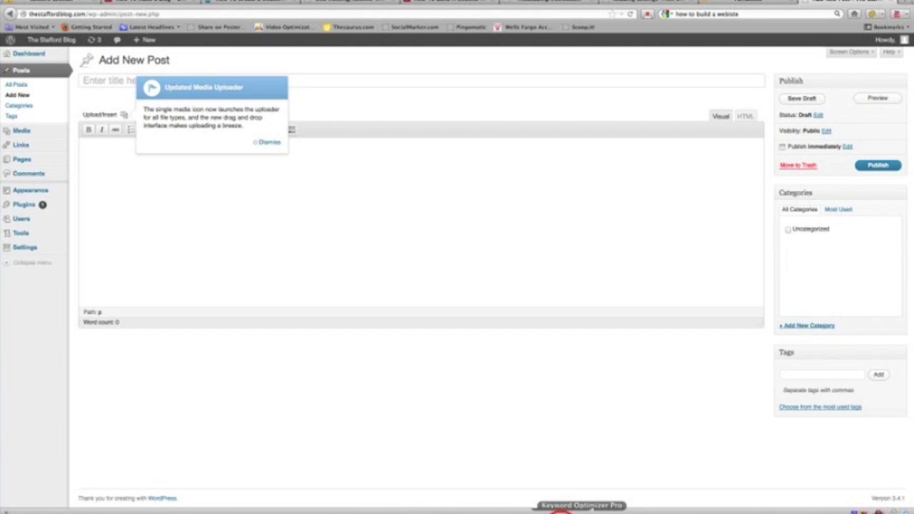
{"action": "left_click", "coordinate": [564, 509]}
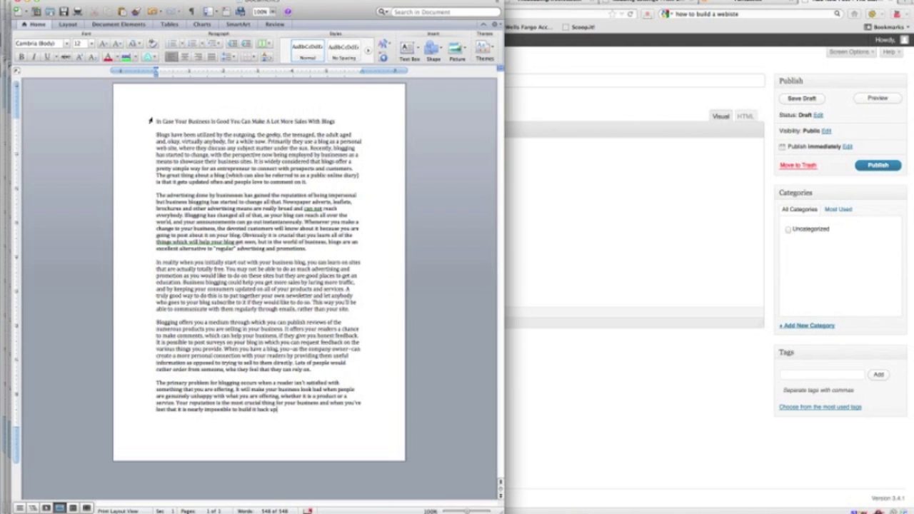
{"action": "left_click_drag", "start_coordinate": [156, 132], "coordinate": [339, 415]}
{"action": "right_click", "coordinate": [296, 250]}
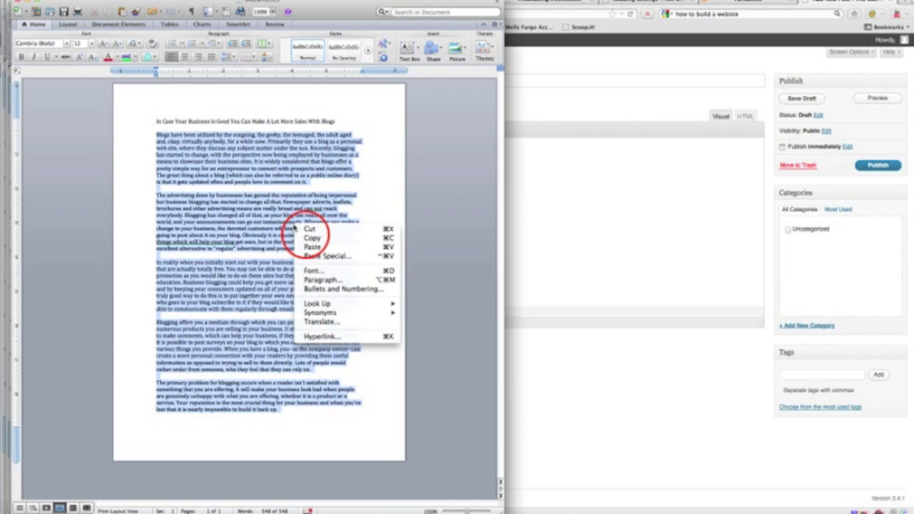
{"action": "left_click", "coordinate": [306, 229]}
{"action": "left_click", "coordinate": [572, 179]}
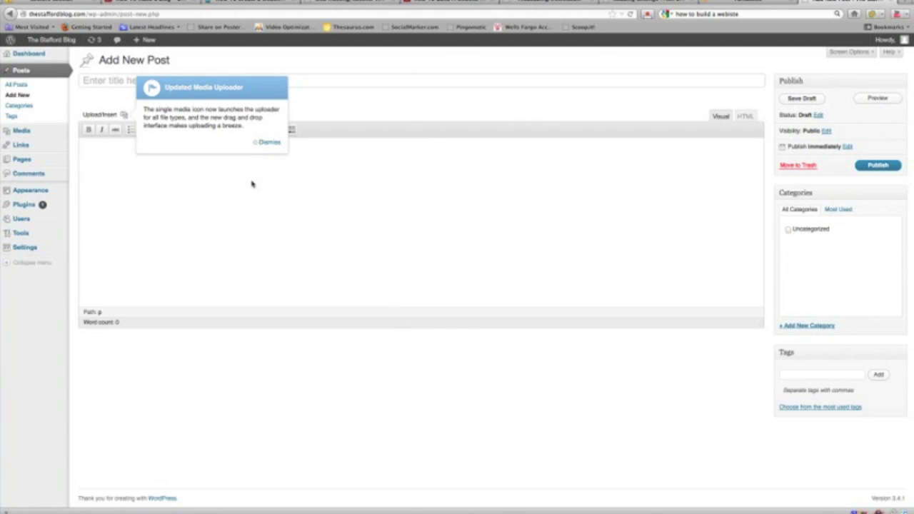
{"action": "key", "text": "super+v"}
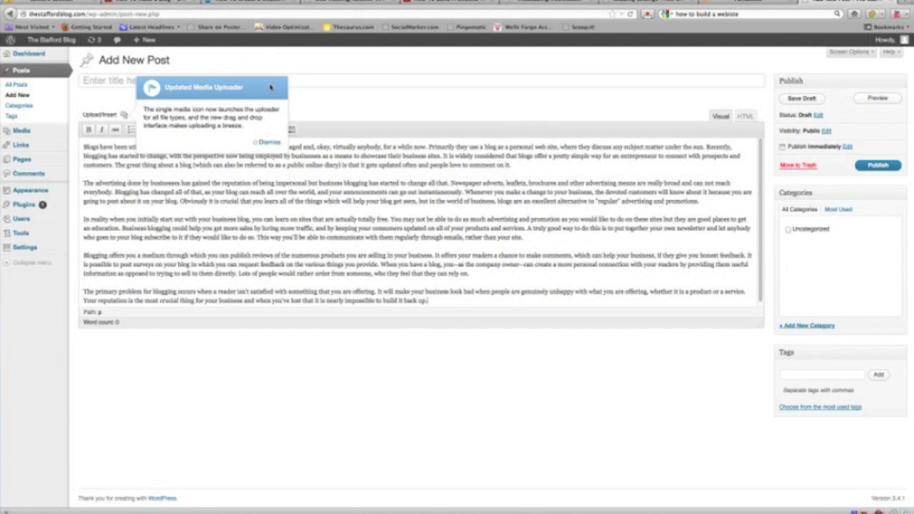
{"action": "left_click", "coordinate": [266, 141]}
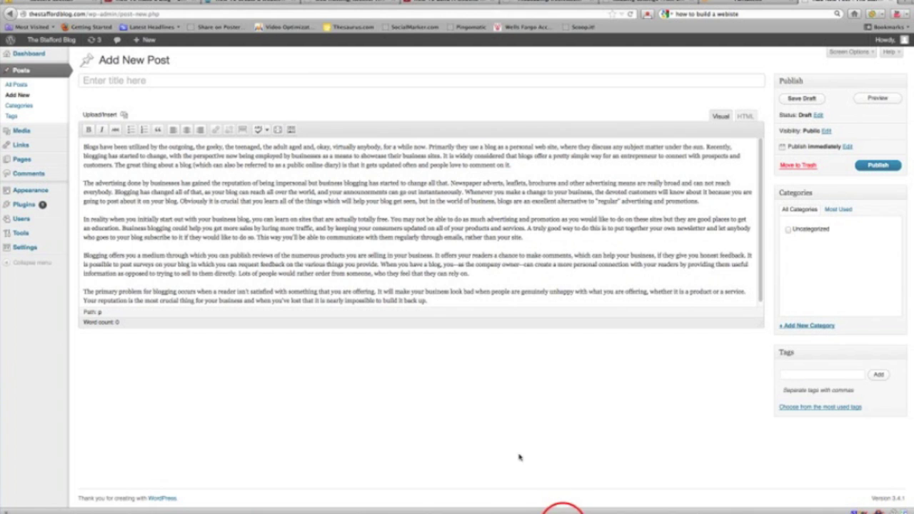
Step: Copy the Word document's title line into the post's title field
{"action": "left_click", "coordinate": [562, 509]}
{"action": "left_click", "coordinate": [162, 122]}
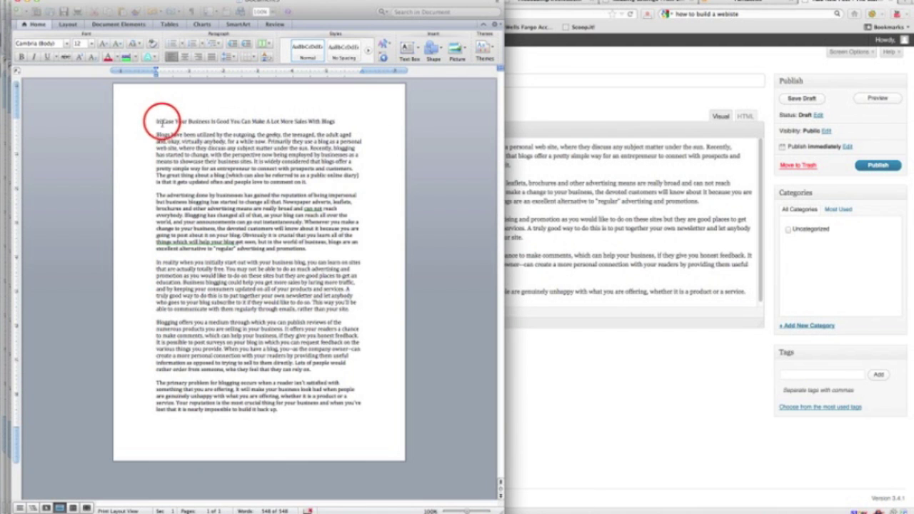
{"action": "left_click_drag", "start_coordinate": [162, 122], "coordinate": [340, 125]}
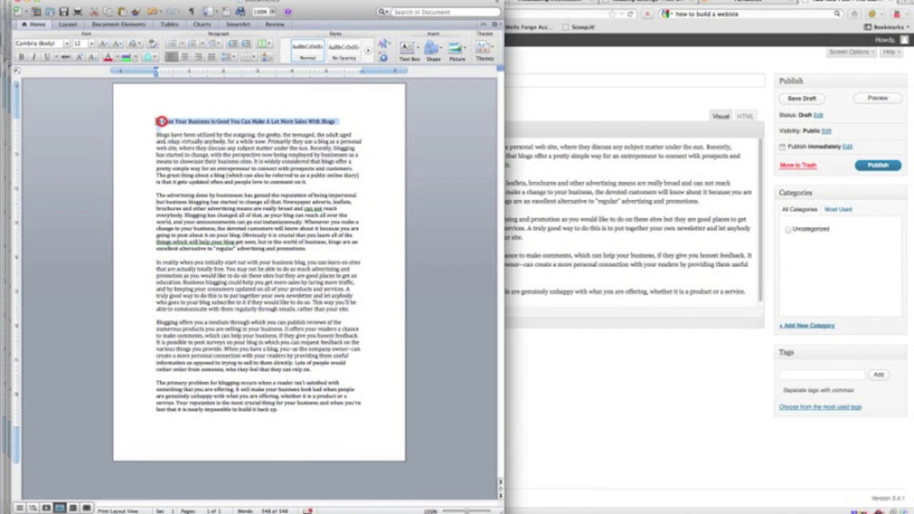
{"action": "right_click", "coordinate": [340, 122]}
{"action": "left_click", "coordinate": [343, 132]}
{"action": "left_click", "coordinate": [543, 85]}
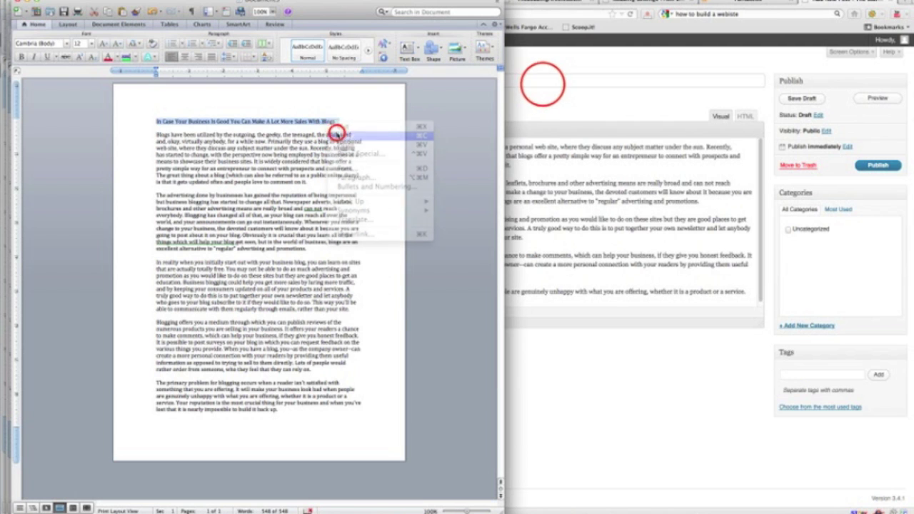
{"action": "left_click", "coordinate": [269, 85]}
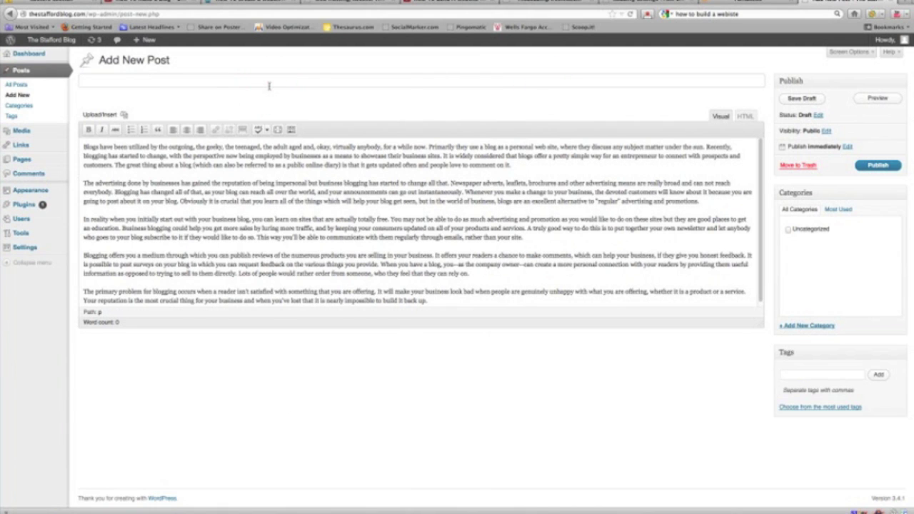
{"action": "key", "text": "super+v"}
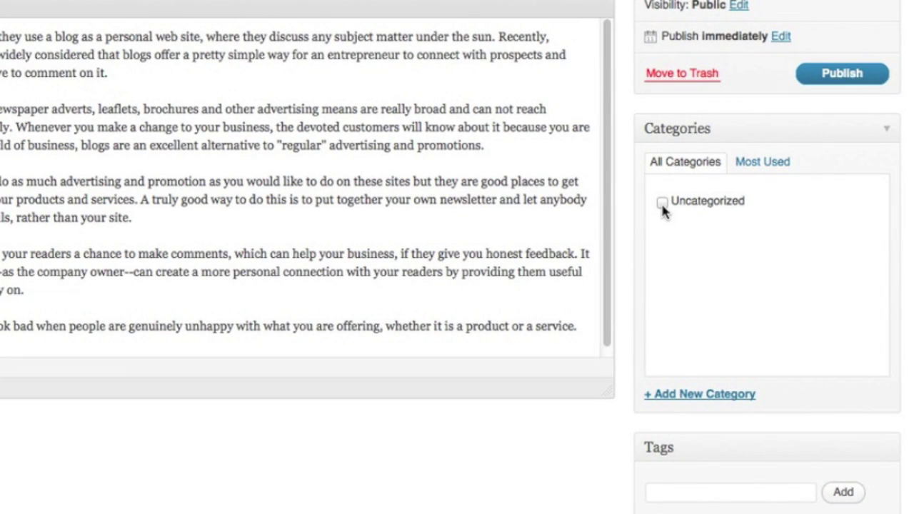
Step: Create a new 'Marketing' category, ticked for this post, then hit Publish
{"action": "left_click", "coordinate": [681, 388]}
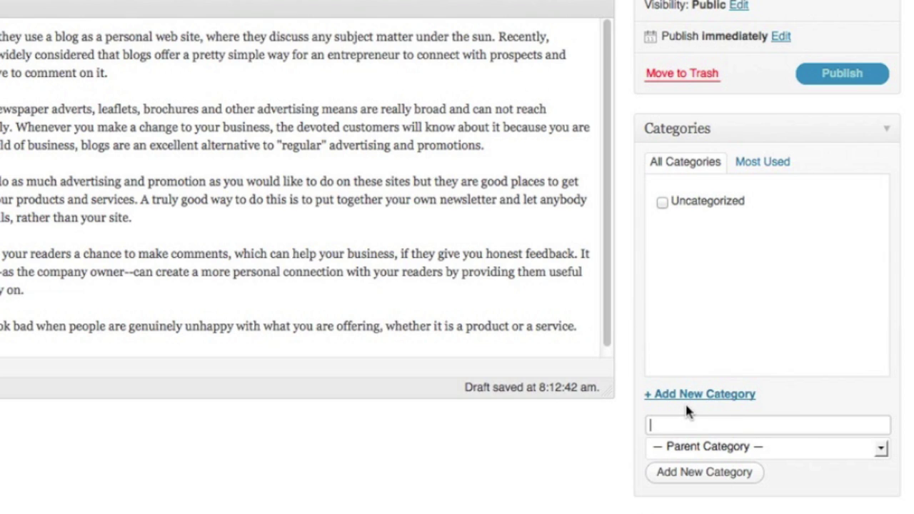
{"action": "type", "text": "Ma"}
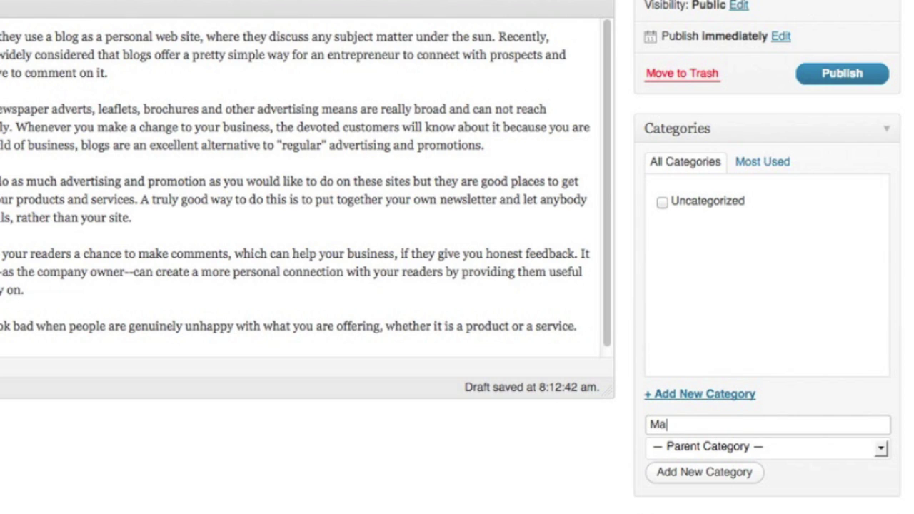
{"action": "type", "text": "rketing"}
{"action": "left_click", "coordinate": [704, 470]}
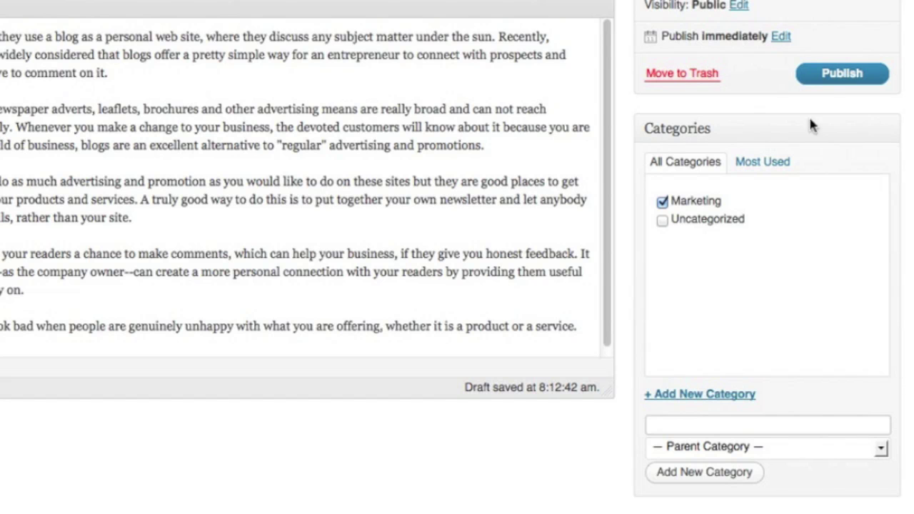
{"action": "left_click", "coordinate": [832, 74]}
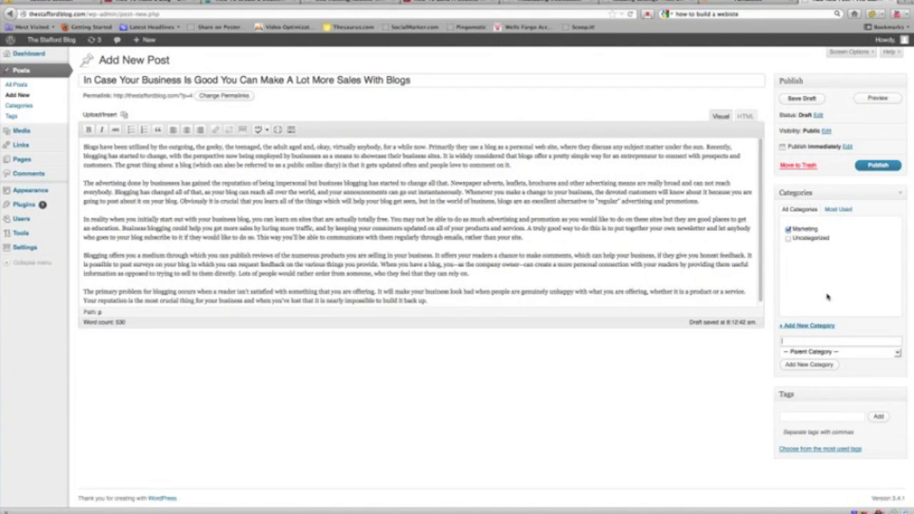
Step: Publish the post and open The Stafford Blog front page in a new browser tab
{"action": "left_click", "coordinate": [871, 167]}
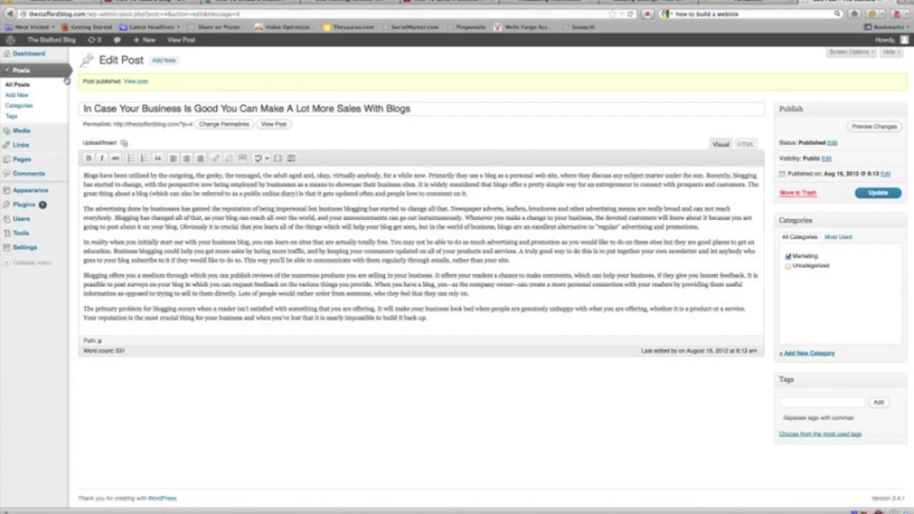
{"action": "mouse_move", "coordinate": [55, 42]}
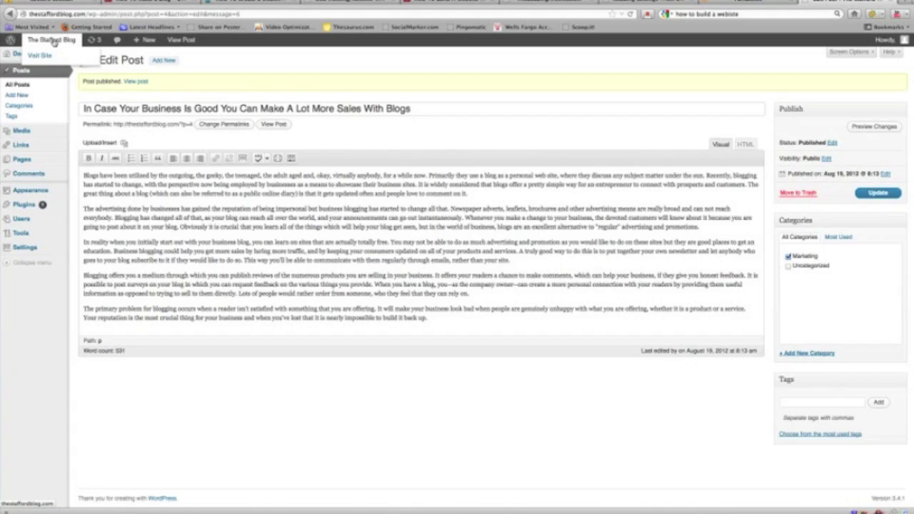
{"action": "right_click", "coordinate": [54, 43]}
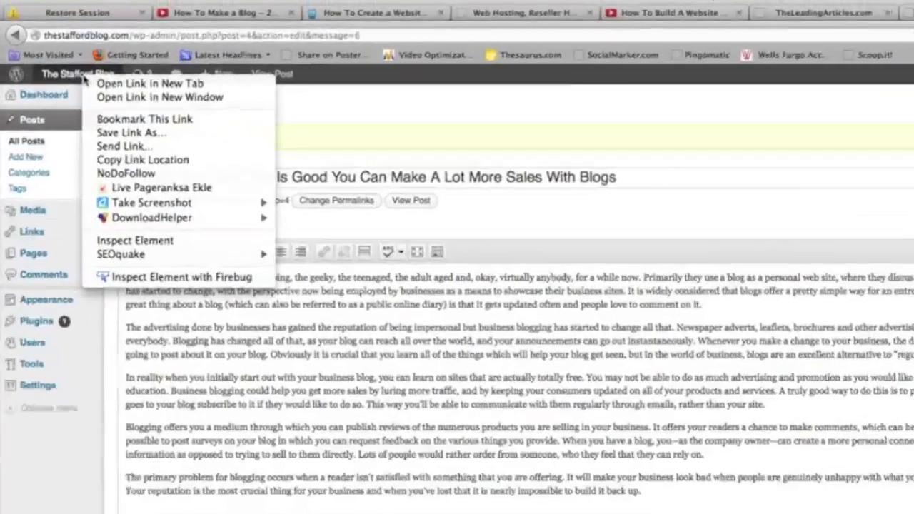
{"action": "left_click", "coordinate": [270, 62]}
{"action": "mouse_move", "coordinate": [88, 108]}
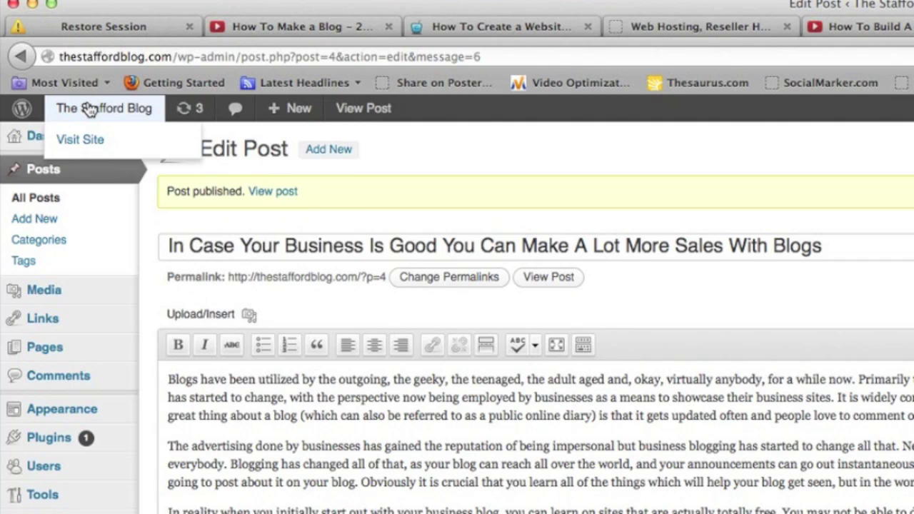
{"action": "right_click", "coordinate": [88, 108]}
{"action": "left_click", "coordinate": [104, 117]}
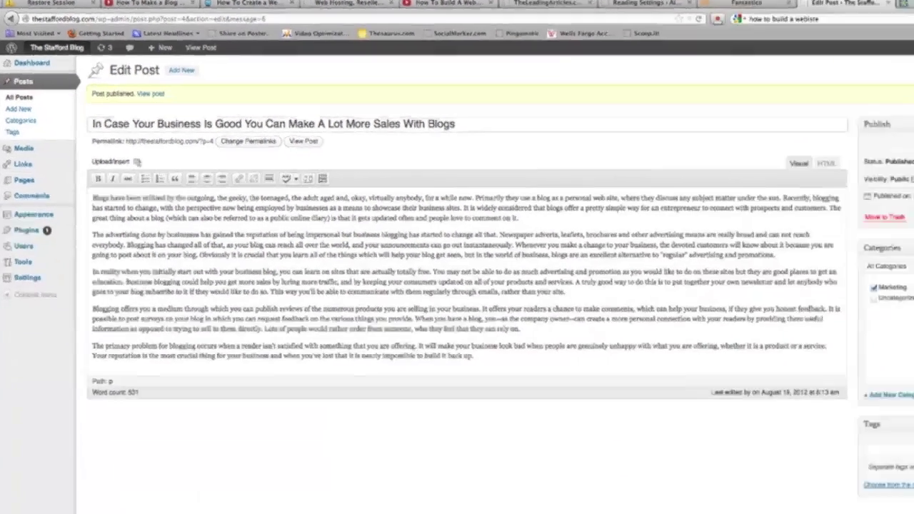
{"action": "left_click", "coordinate": [857, 5]}
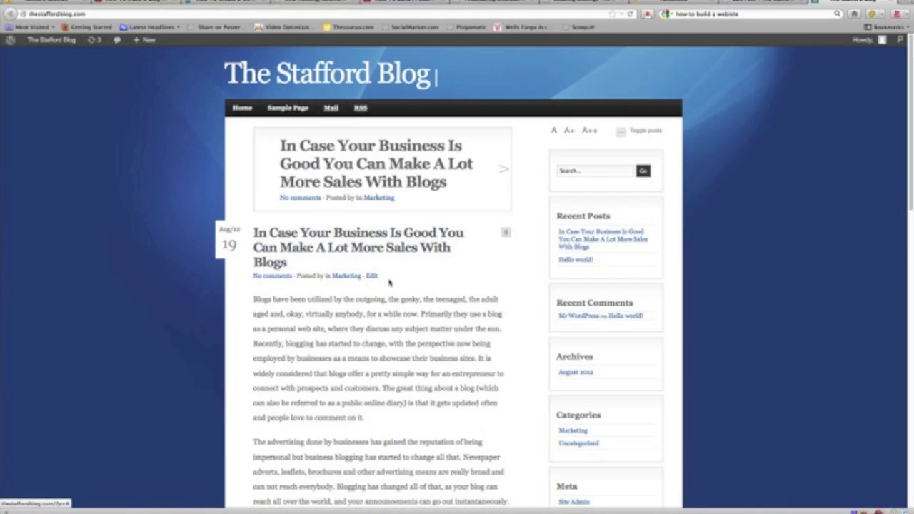
Step: Reload the blog front page and scroll through to see Building Your Subscriber List Properly on top
{"action": "scroll", "coordinate": [374, 382], "scroll_direction": "down", "scroll_amount": 5}
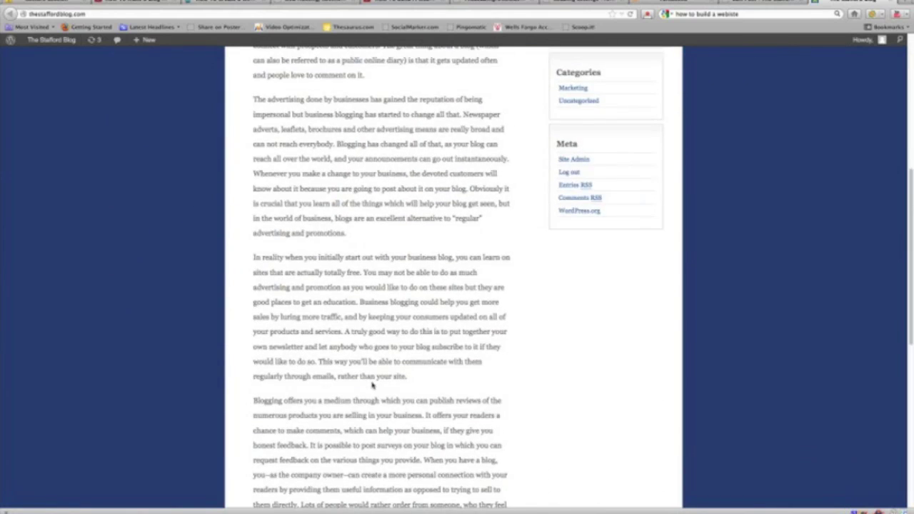
{"action": "scroll", "coordinate": [372, 385], "scroll_direction": "up", "scroll_amount": 5}
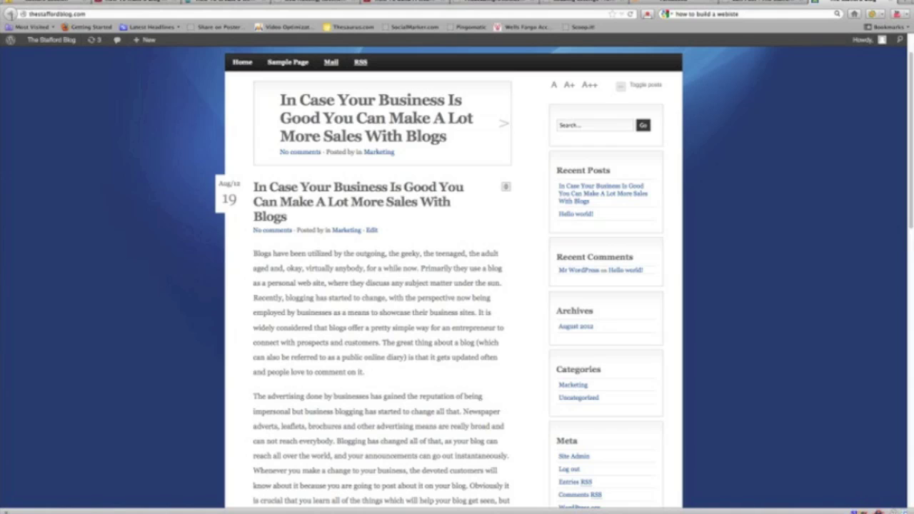
{"action": "left_click", "coordinate": [630, 14]}
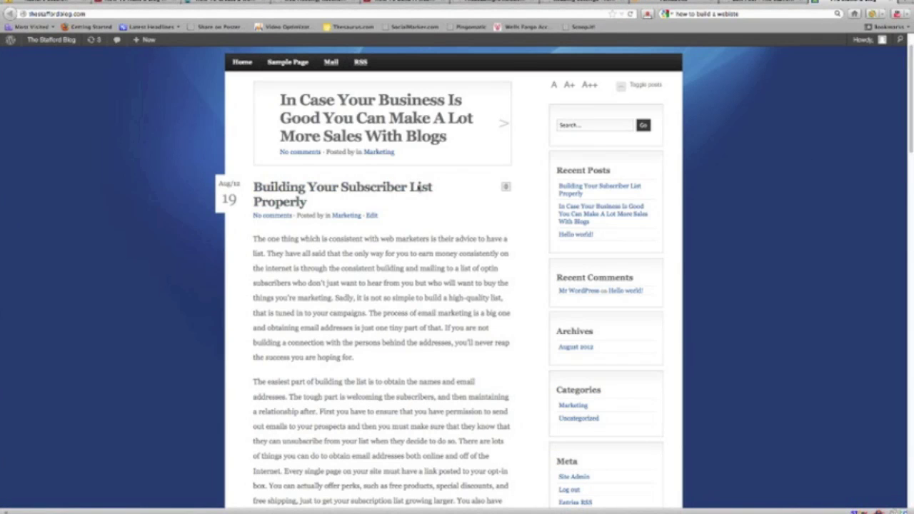
{"action": "scroll", "coordinate": [359, 235], "scroll_direction": "down", "scroll_amount": 10}
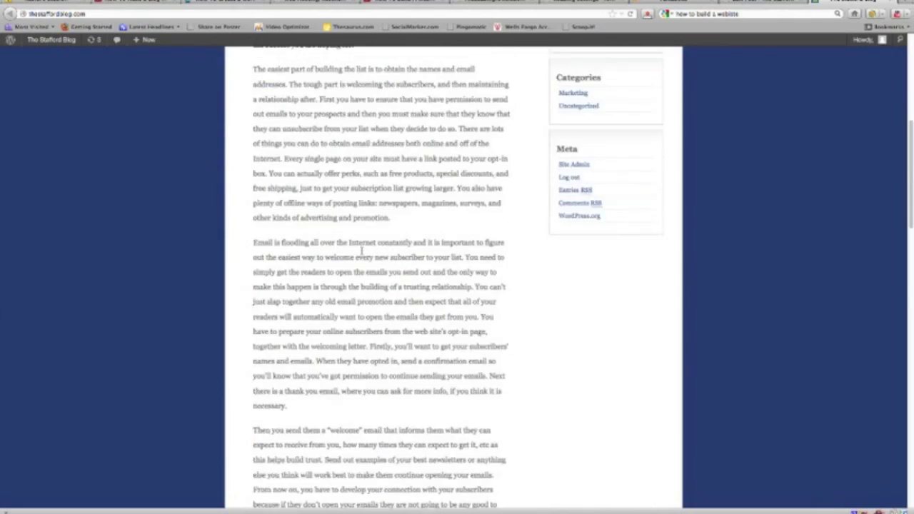
{"action": "scroll", "coordinate": [363, 258], "scroll_direction": "down", "scroll_amount": 3}
{"action": "scroll", "coordinate": [301, 376], "scroll_direction": "down", "scroll_amount": 14}
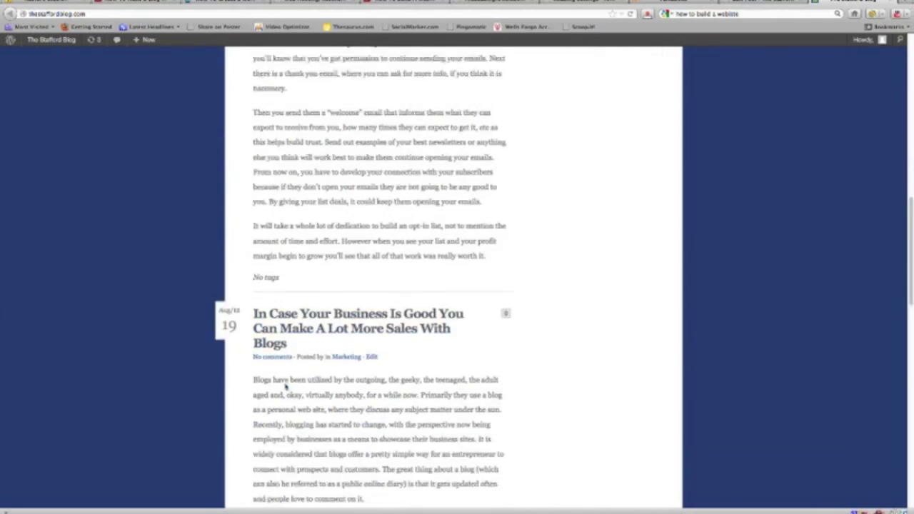
{"action": "scroll", "coordinate": [301, 375], "scroll_direction": "down", "scroll_amount": 4}
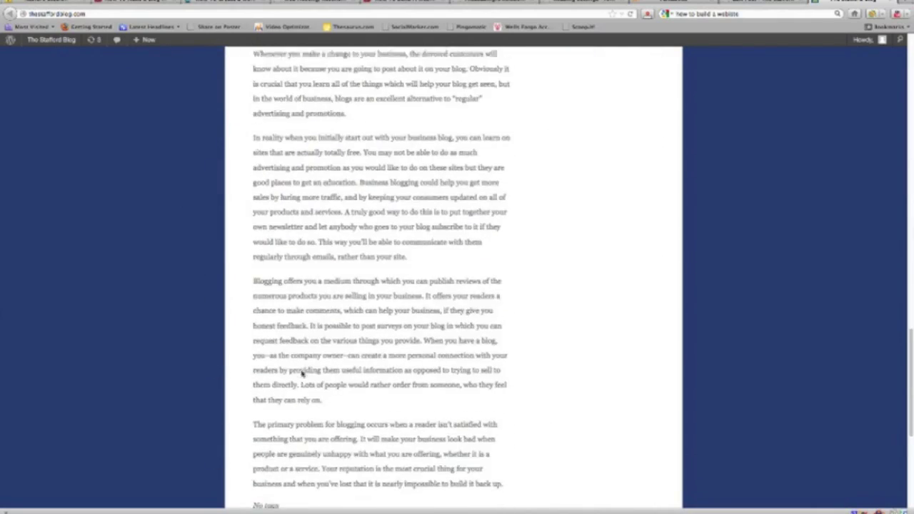
{"action": "scroll", "coordinate": [303, 371], "scroll_direction": "up", "scroll_amount": 20}
{"action": "scroll", "coordinate": [306, 368], "scroll_direction": "up", "scroll_amount": 7}
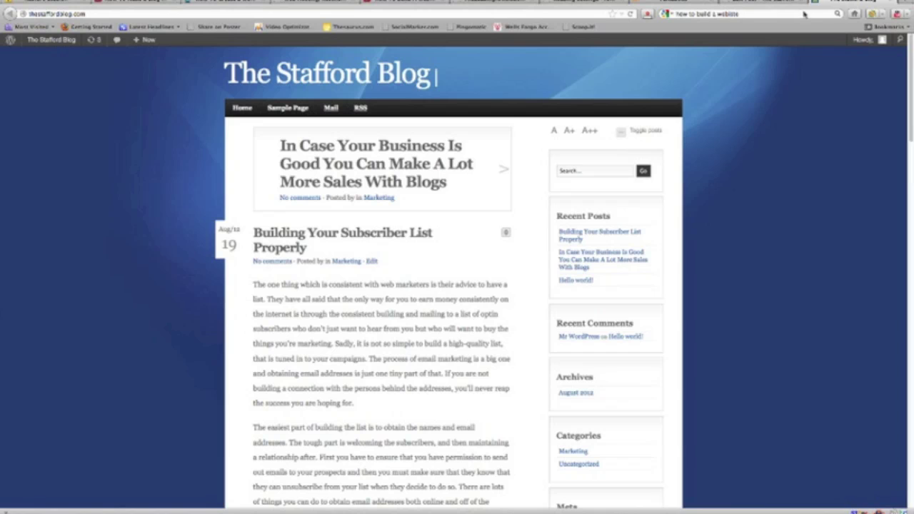
{"action": "left_click", "coordinate": [773, 3]}
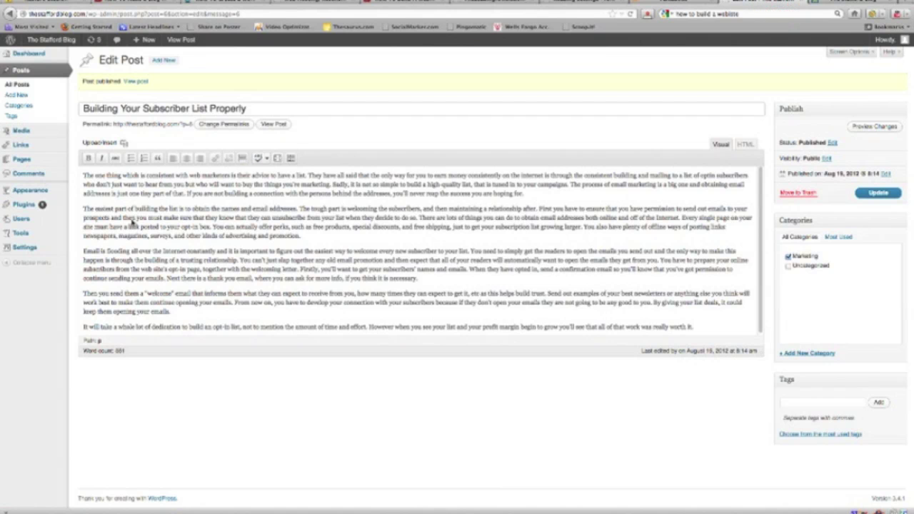
Step: View the Building Your Subscriber List Properly post page, go back, and open Settings > Permalinks
{"action": "left_click", "coordinate": [821, 4]}
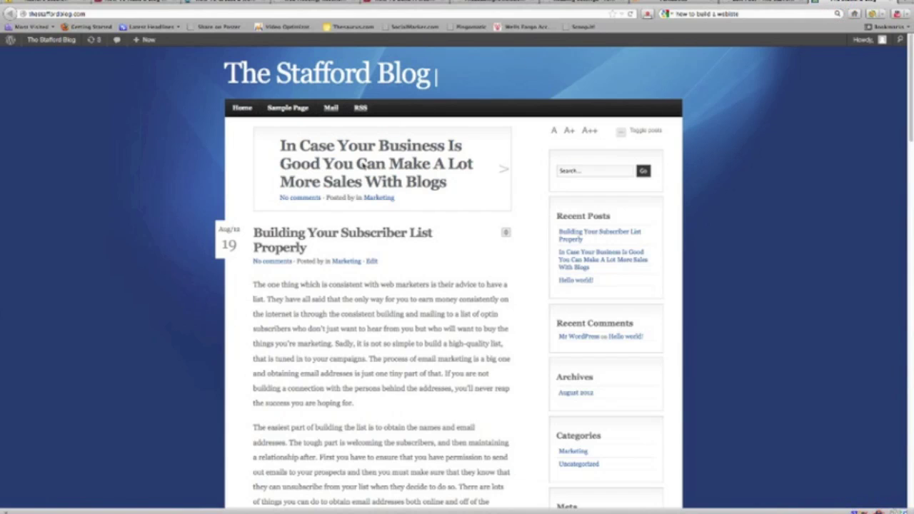
{"action": "left_click", "coordinate": [357, 233]}
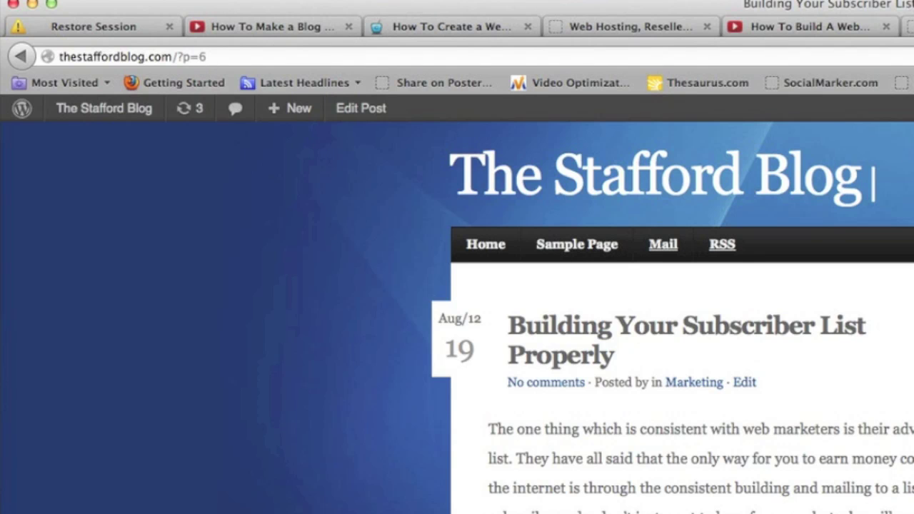
{"action": "key", "text": "super+Left"}
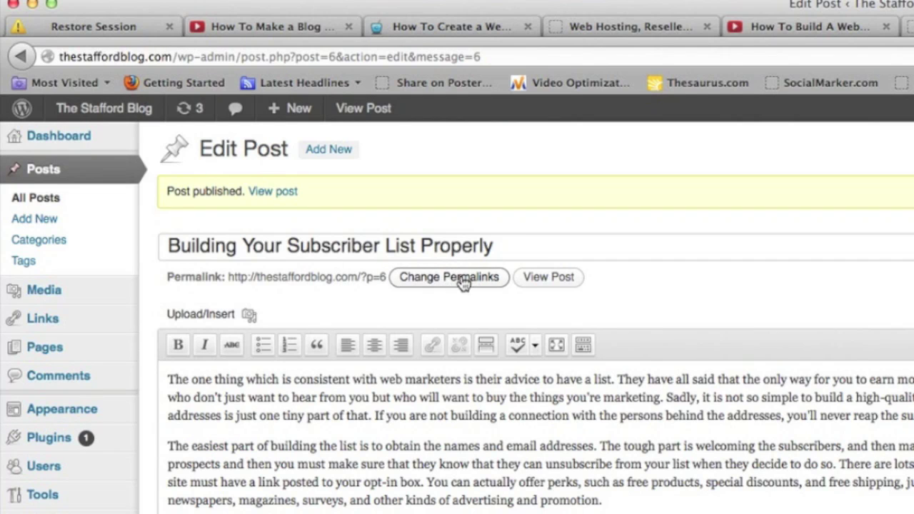
{"action": "mouse_move", "coordinate": [46, 406]}
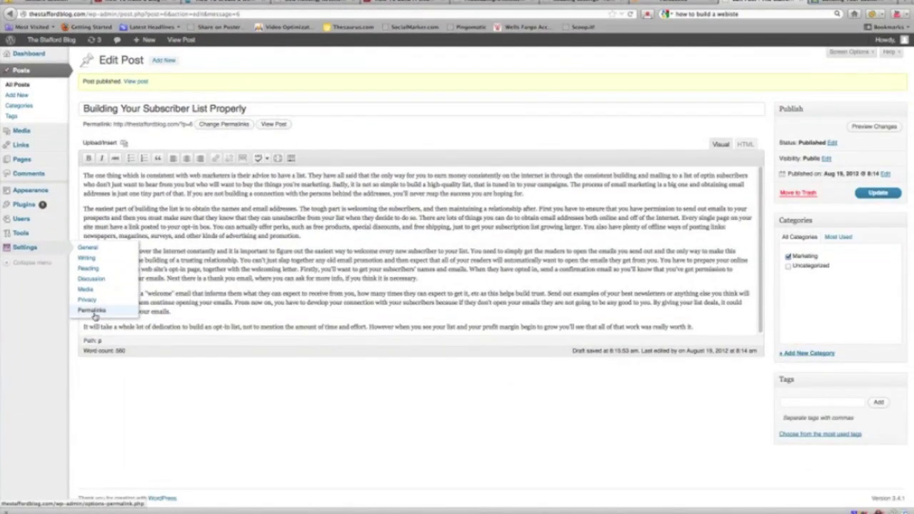
{"action": "left_click", "coordinate": [93, 312]}
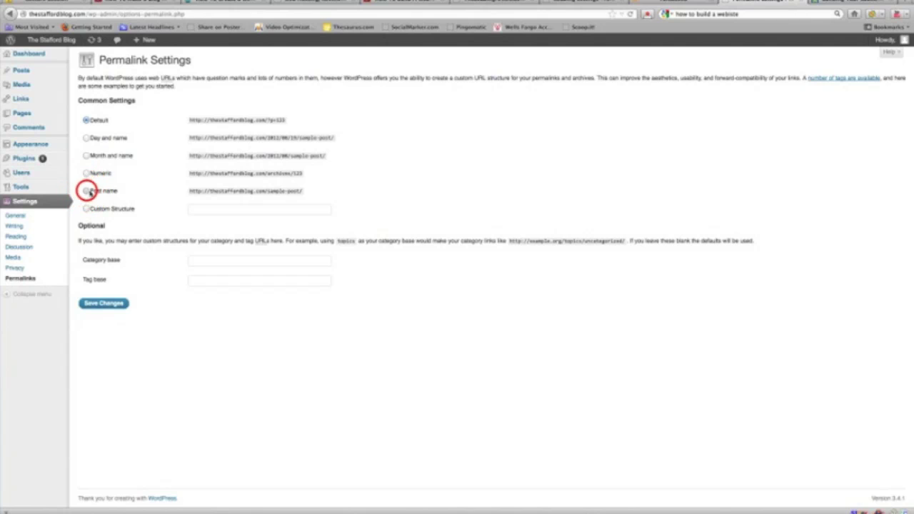
Step: Select the Post name (/%postname%/) permalink structure and save the changes
{"action": "left_click", "coordinate": [86, 191]}
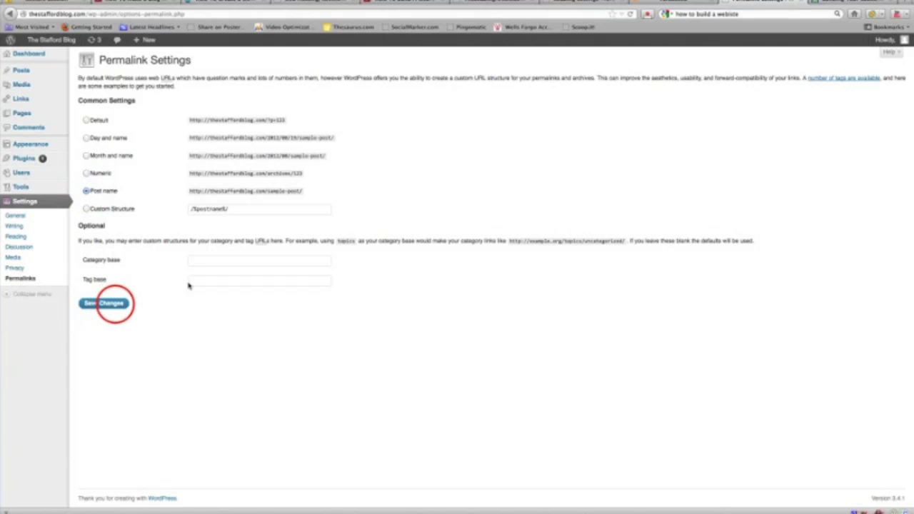
{"action": "left_click", "coordinate": [104, 303]}
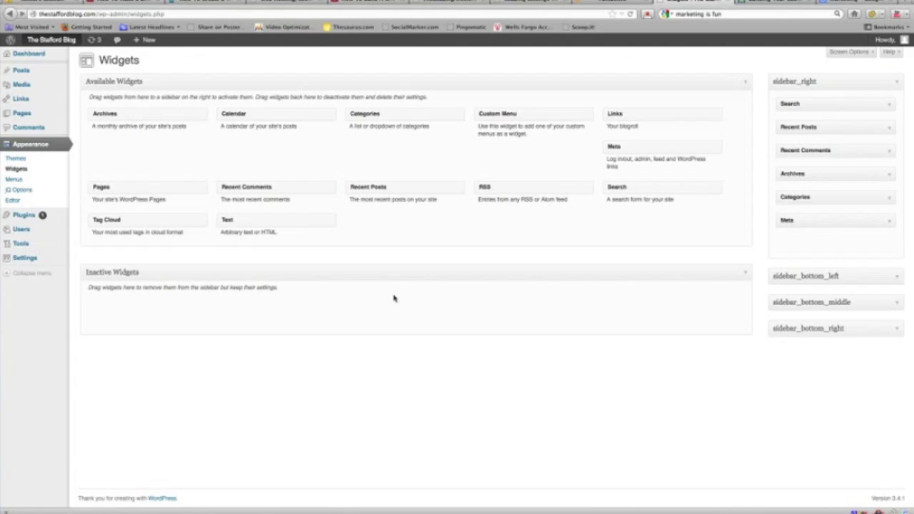
Step: Open Appearance > Widgets and check the live blog's current right sidebar
{"action": "left_click", "coordinate": [14, 169]}
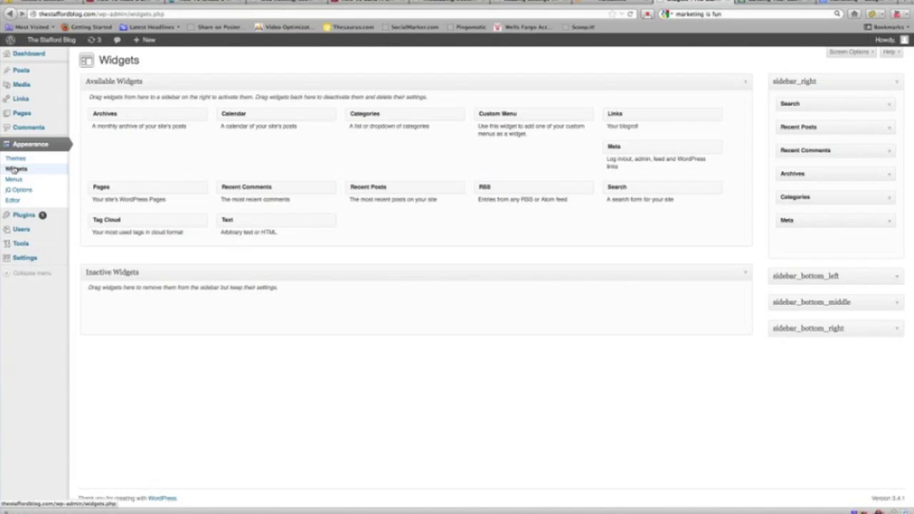
{"action": "left_click", "coordinate": [785, 3]}
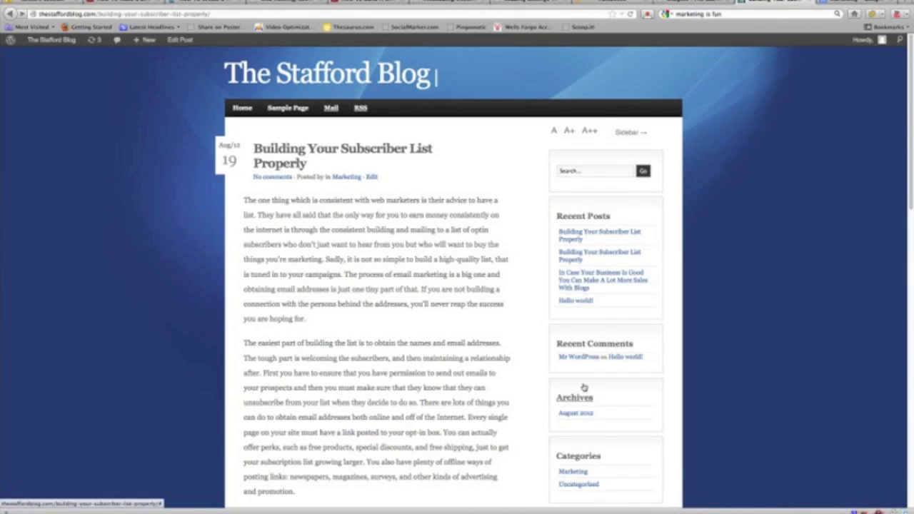
{"action": "scroll", "coordinate": [584, 400], "scroll_direction": "down", "scroll_amount": 3}
{"action": "scroll", "coordinate": [588, 406], "scroll_direction": "down", "scroll_amount": 3}
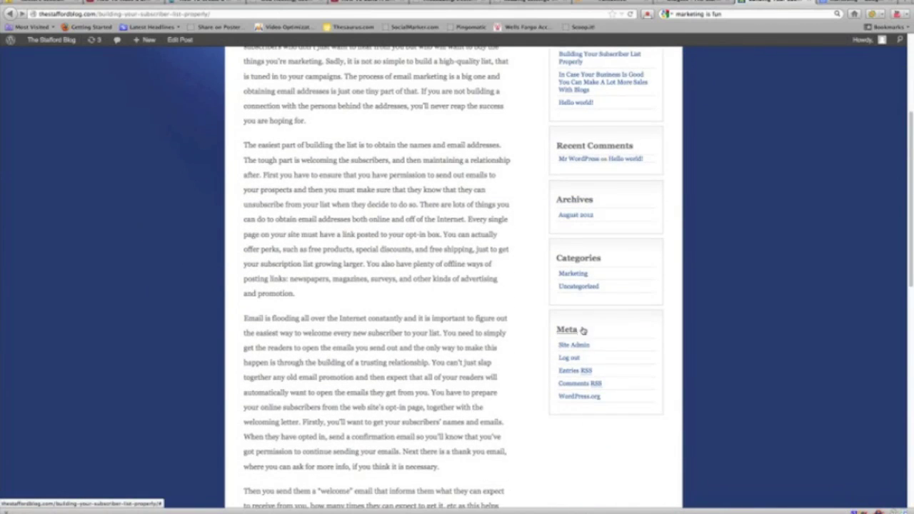
{"action": "scroll", "coordinate": [590, 306], "scroll_direction": "up", "scroll_amount": 4}
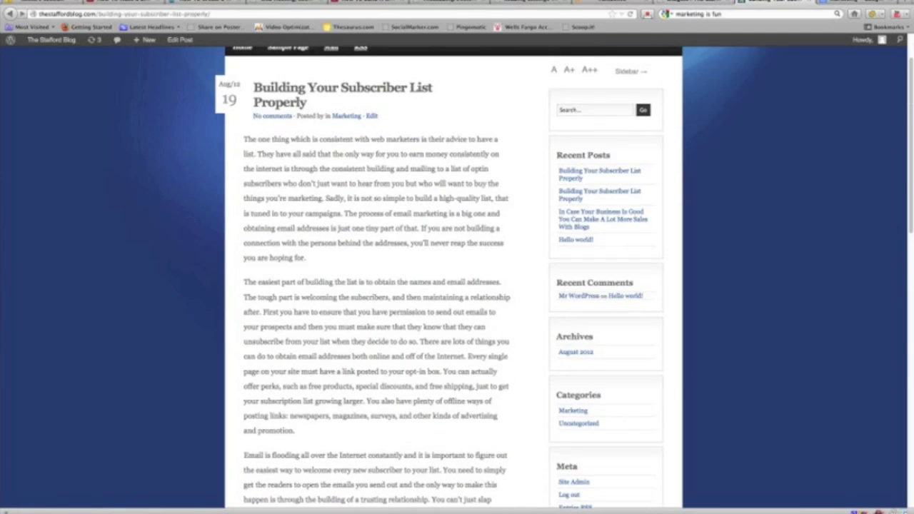
{"action": "left_click", "coordinate": [689, 3]}
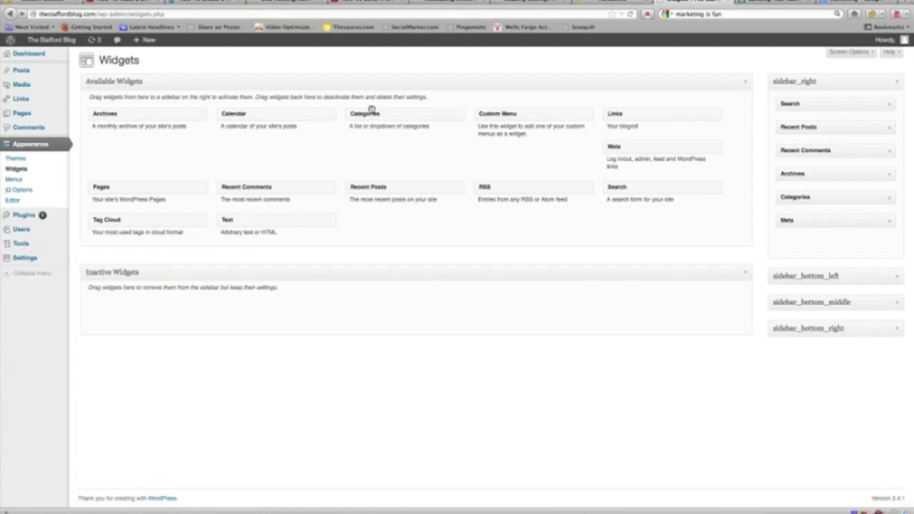
Step: Drag Calendar into sidebar_right under Search and reload the blog to see August 2012
{"action": "left_click_drag", "start_coordinate": [236, 114], "coordinate": [822, 129]}
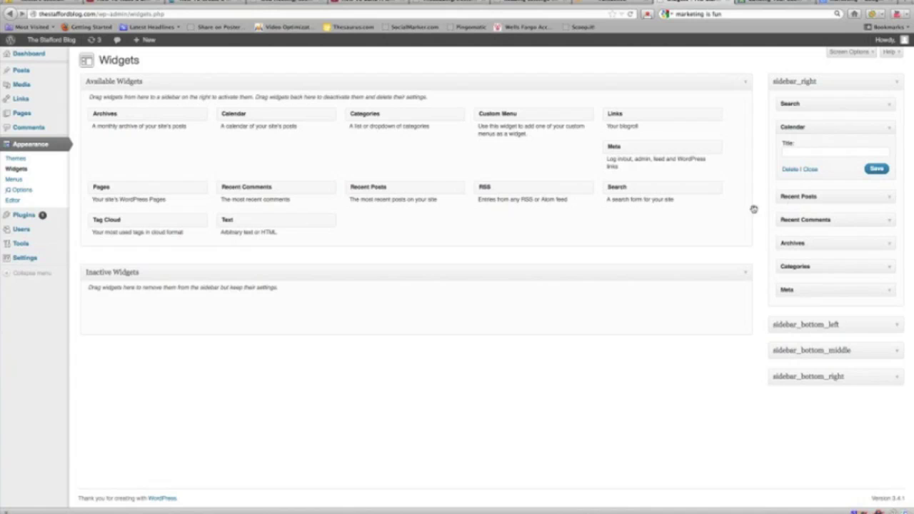
{"action": "left_click", "coordinate": [777, 2]}
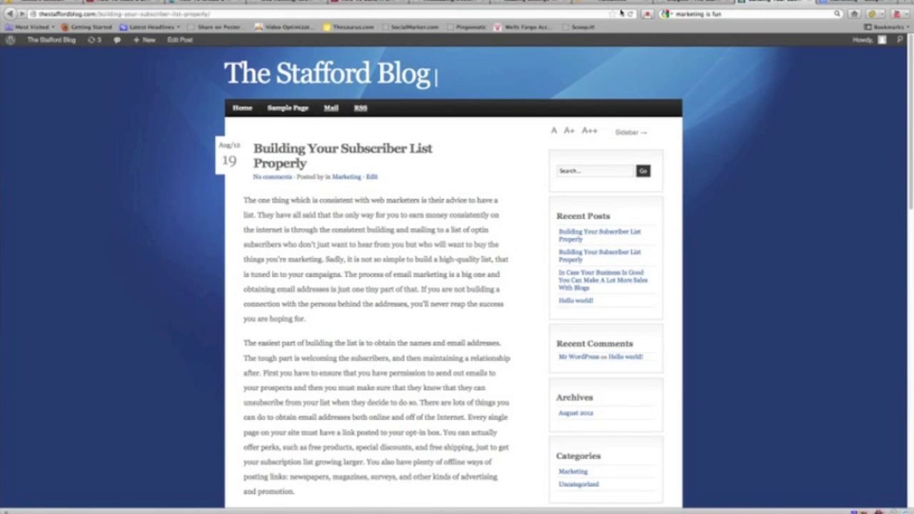
{"action": "left_click", "coordinate": [629, 14]}
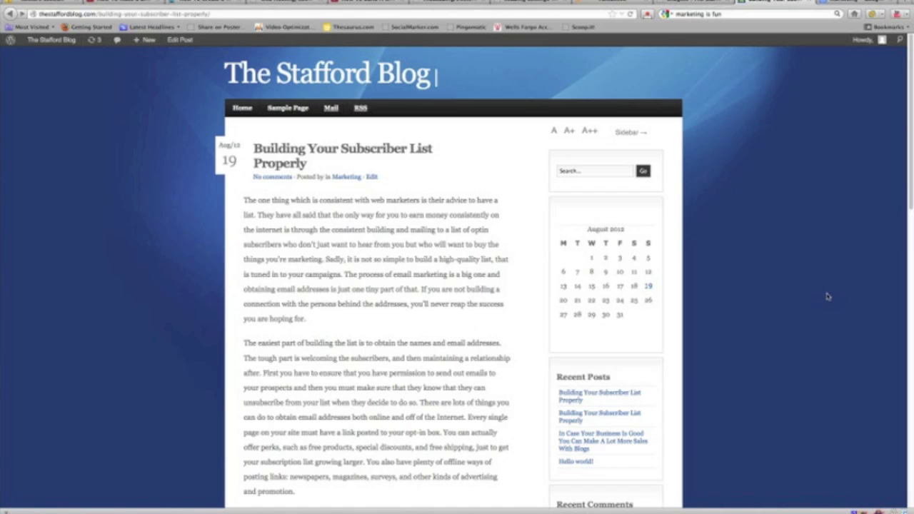
{"action": "scroll", "coordinate": [664, 271], "scroll_direction": "down", "scroll_amount": 3}
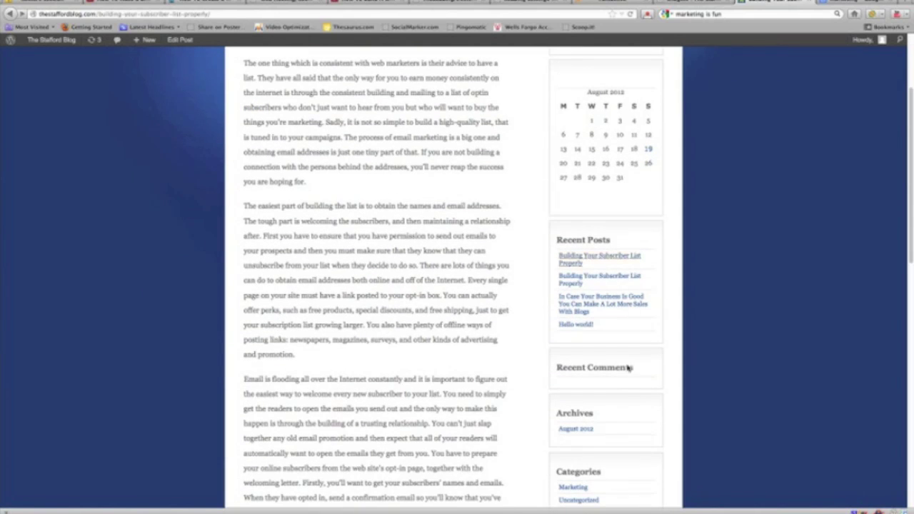
{"action": "left_click", "coordinate": [705, 5]}
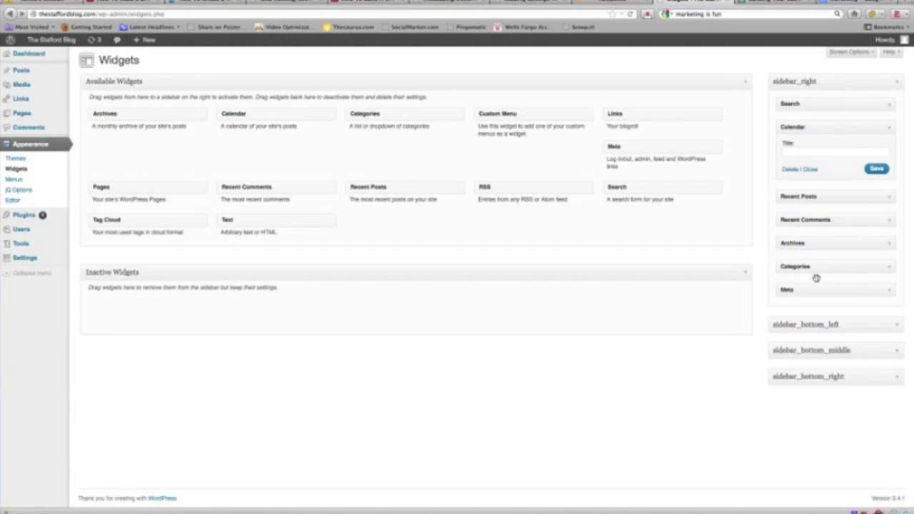
Step: Drag Meta from sidebar_right into Inactive Widgets and reload the live post to confirm it's gone
{"action": "left_click_drag", "start_coordinate": [811, 290], "coordinate": [578, 325]}
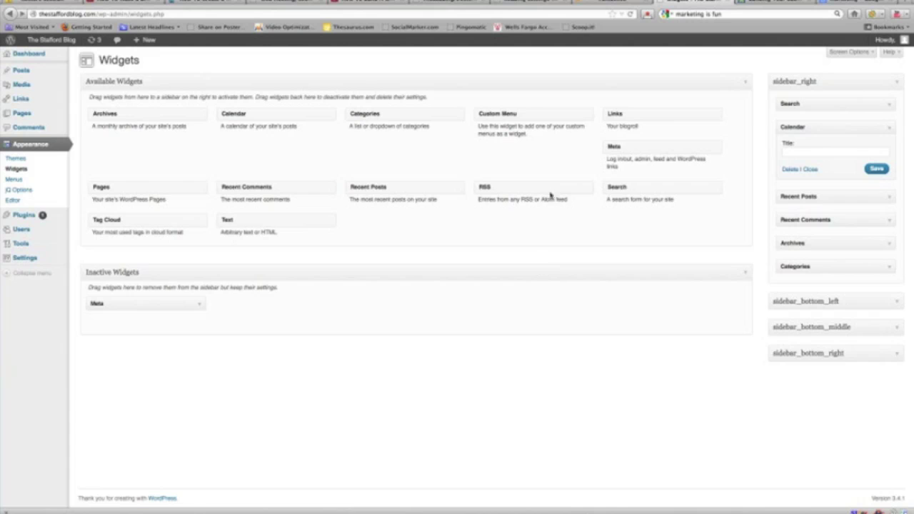
{"action": "left_click", "coordinate": [771, 3]}
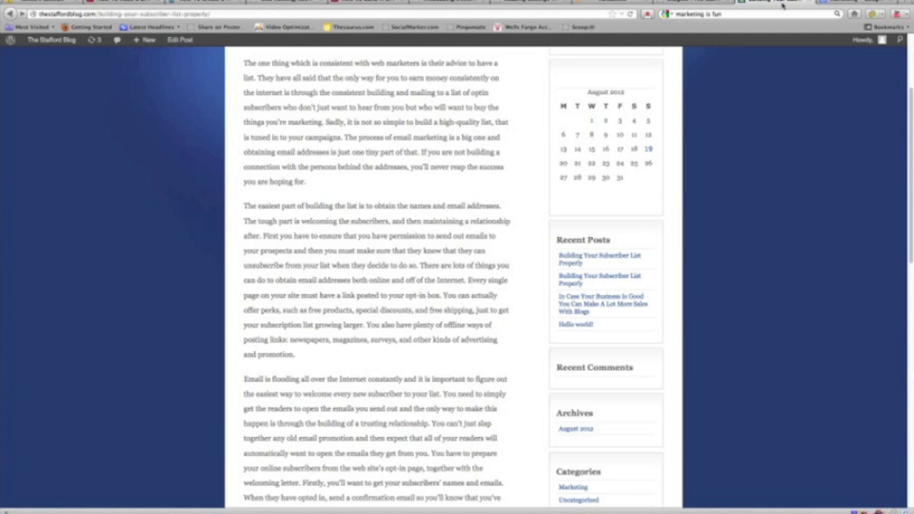
{"action": "scroll", "coordinate": [676, 112], "scroll_direction": "up", "scroll_amount": 4}
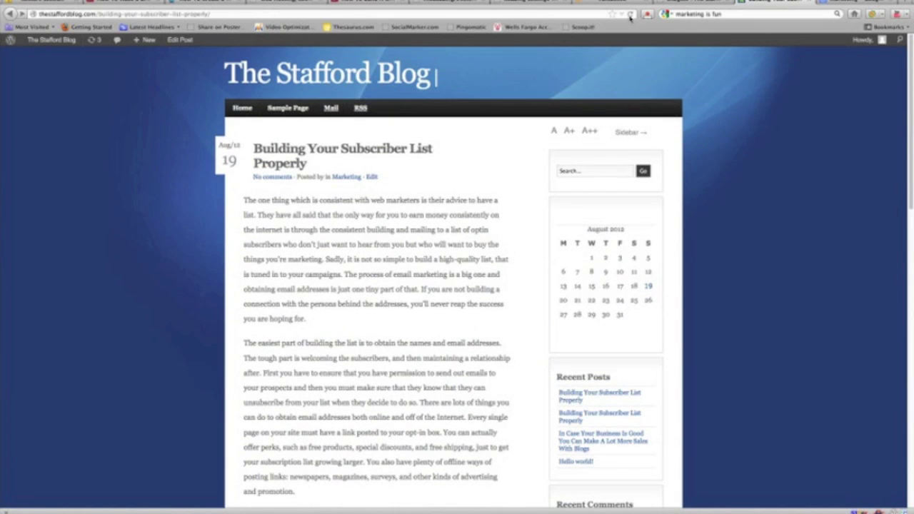
{"action": "scroll", "coordinate": [657, 135], "scroll_direction": "down", "scroll_amount": 6}
{"action": "scroll", "coordinate": [596, 286], "scroll_direction": "up", "scroll_amount": 3}
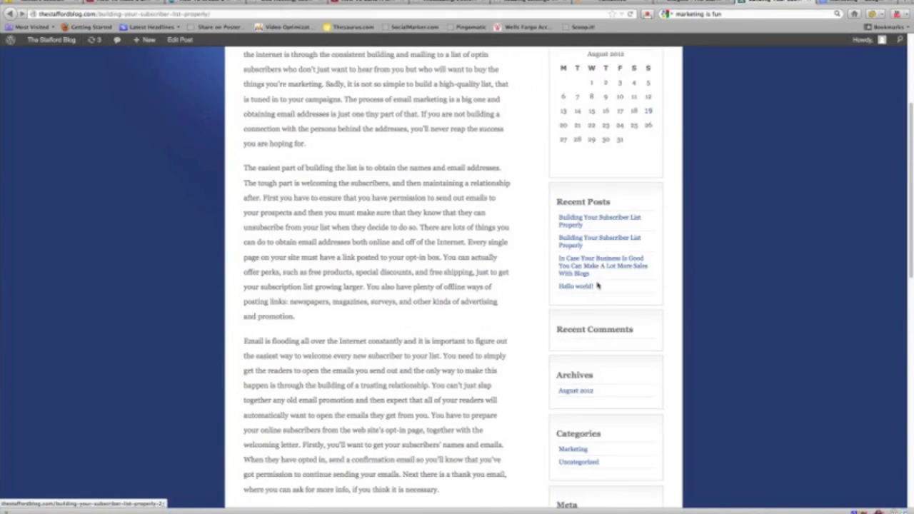
{"action": "left_click", "coordinate": [631, 14]}
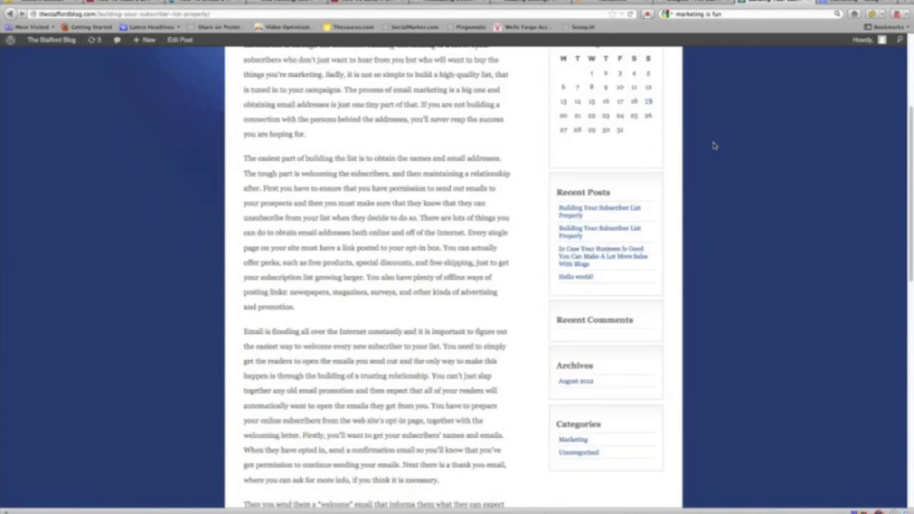
{"action": "left_click", "coordinate": [699, 2]}
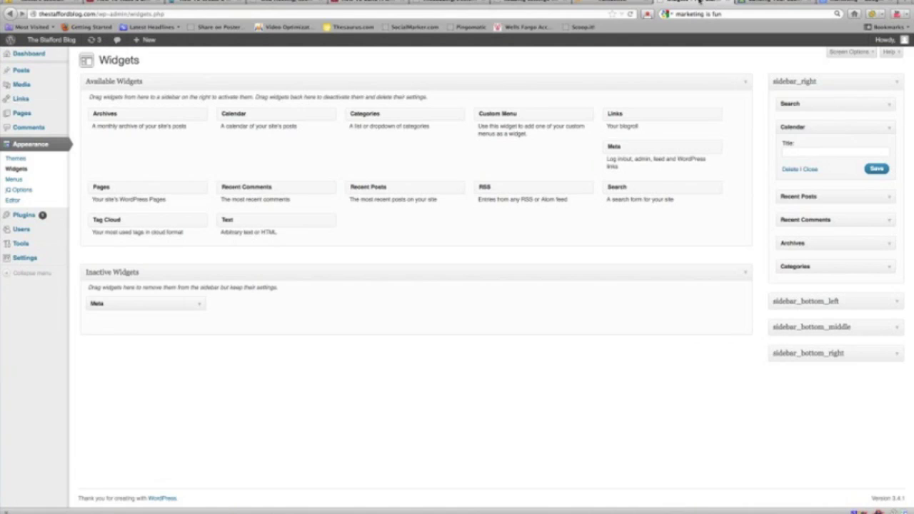
Step: Upload images.jpg and insert it full size after the subscriber-list post's first paragraph
{"action": "mouse_move", "coordinate": [23, 74]}
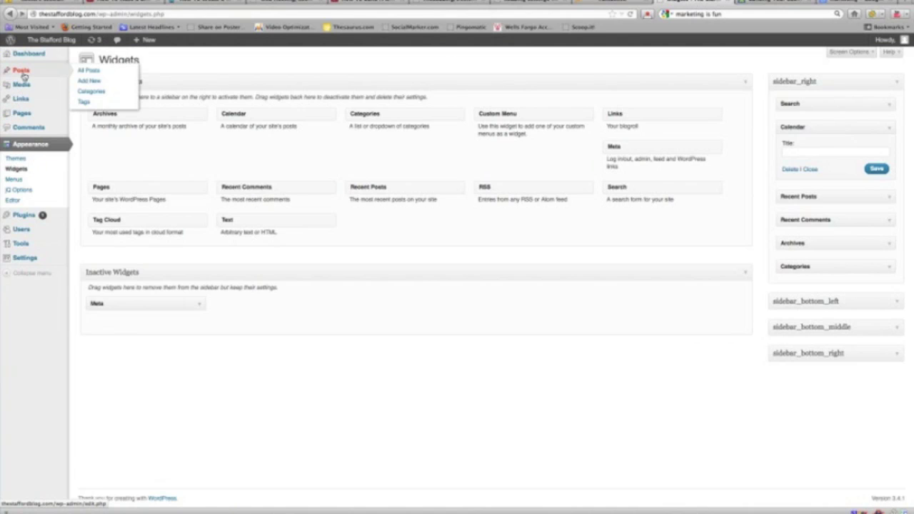
{"action": "left_click", "coordinate": [88, 71]}
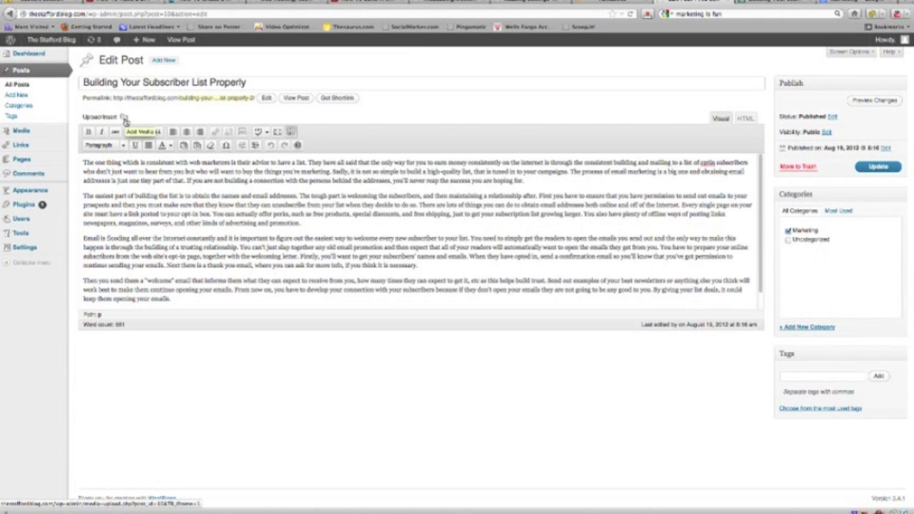
{"action": "left_click", "coordinate": [125, 118]}
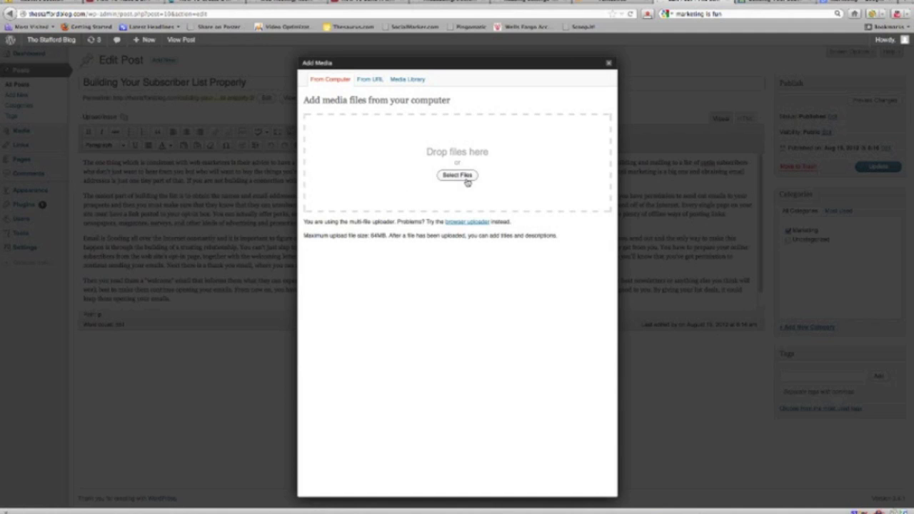
{"action": "left_click", "coordinate": [462, 179]}
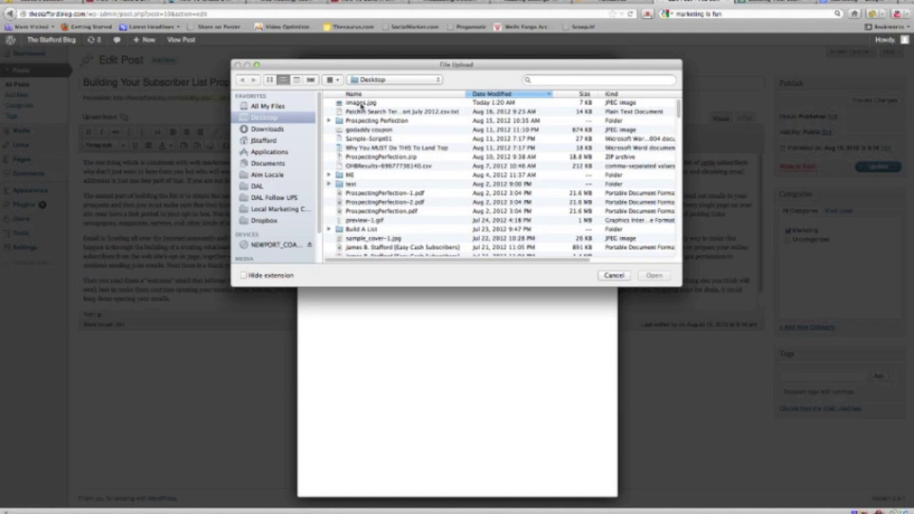
{"action": "left_click", "coordinate": [361, 103]}
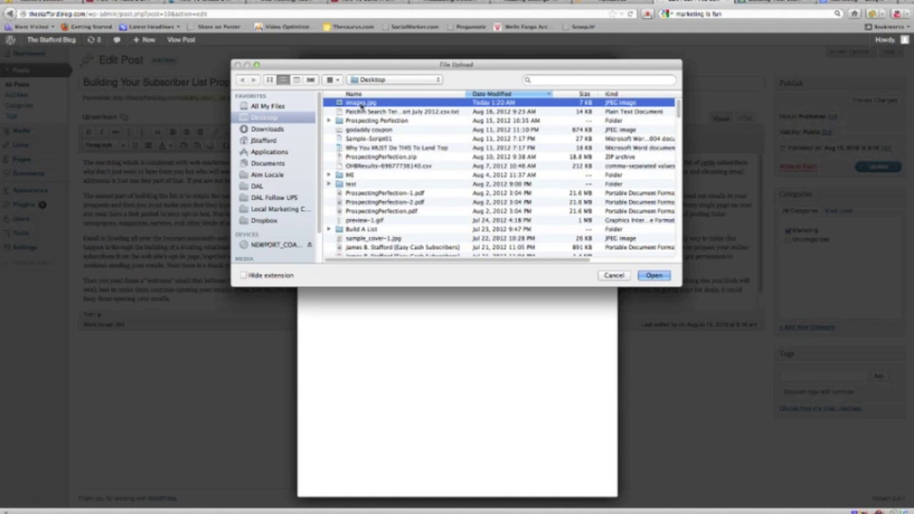
{"action": "key", "text": "Return"}
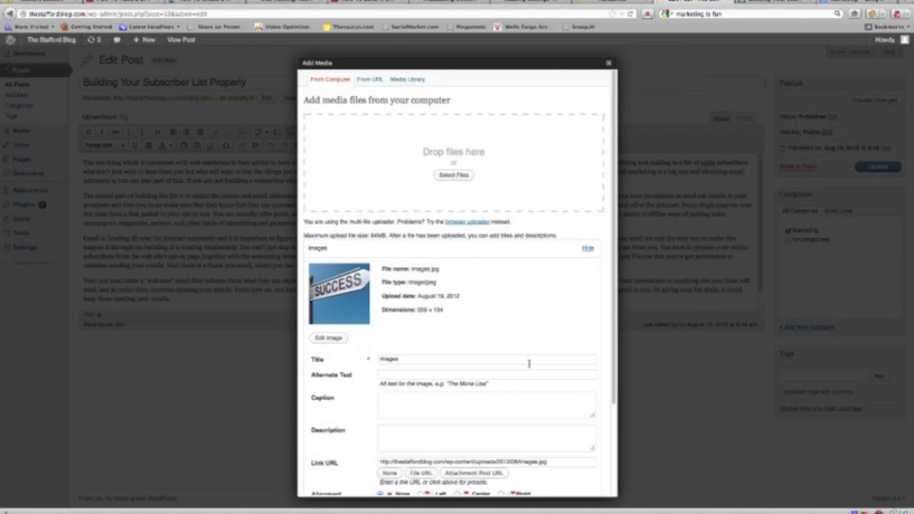
{"action": "scroll", "coordinate": [509, 359], "scroll_direction": "down", "scroll_amount": 3}
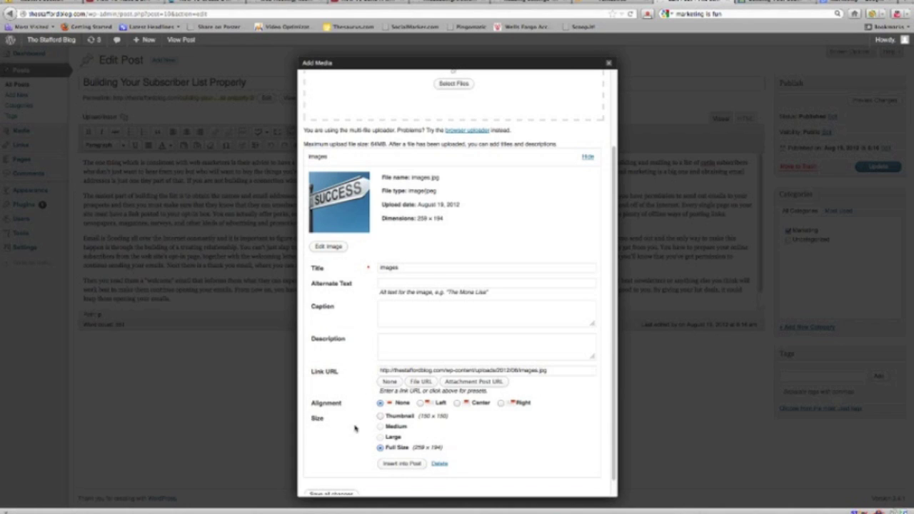
{"action": "left_click", "coordinate": [410, 464]}
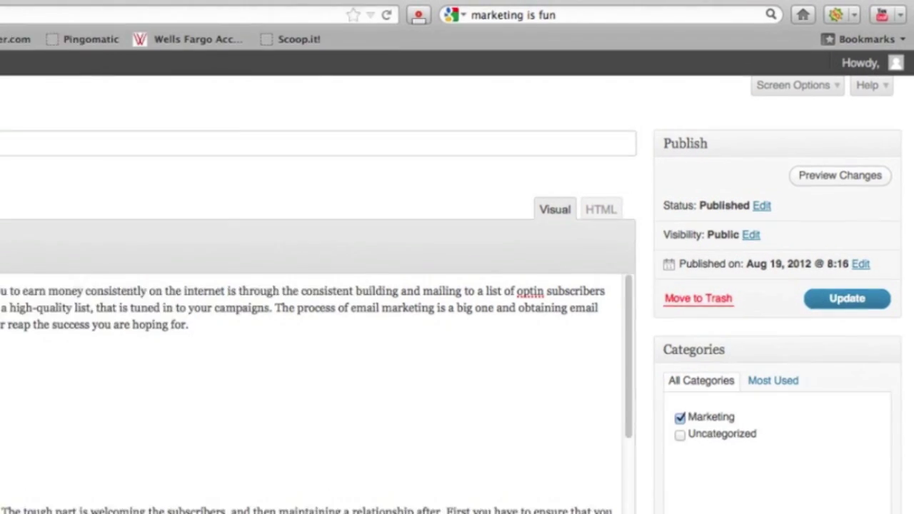
Step: Update the post so the SUCCESS image is saved and view the blog's home page
{"action": "left_click", "coordinate": [830, 323]}
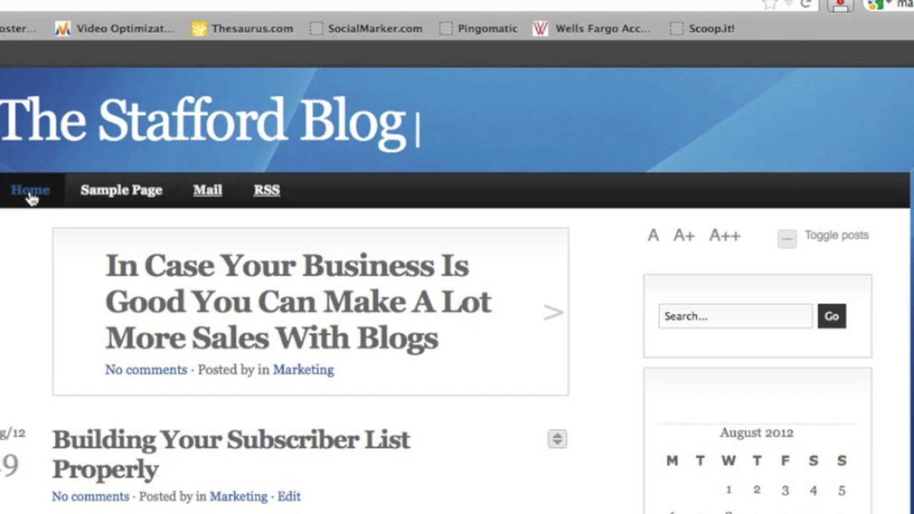
{"action": "scroll", "coordinate": [457, 286], "scroll_direction": "down", "scroll_amount": 10}
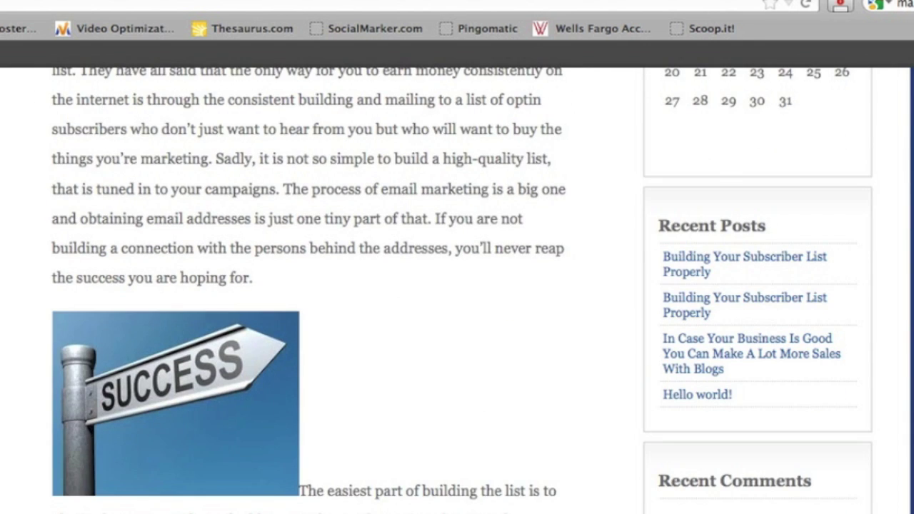
{"action": "scroll", "coordinate": [457, 286], "scroll_direction": "up", "scroll_amount": 10}
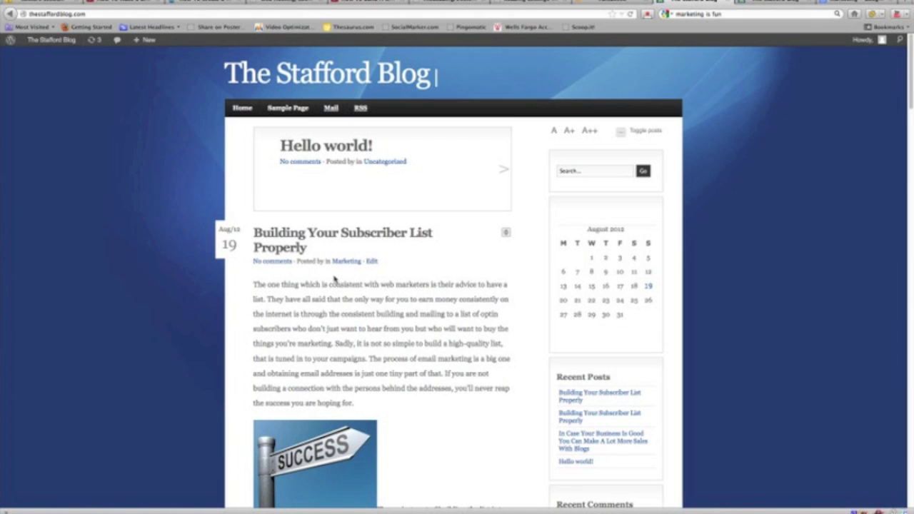
{"action": "scroll", "coordinate": [333, 278], "scroll_direction": "down", "scroll_amount": 2}
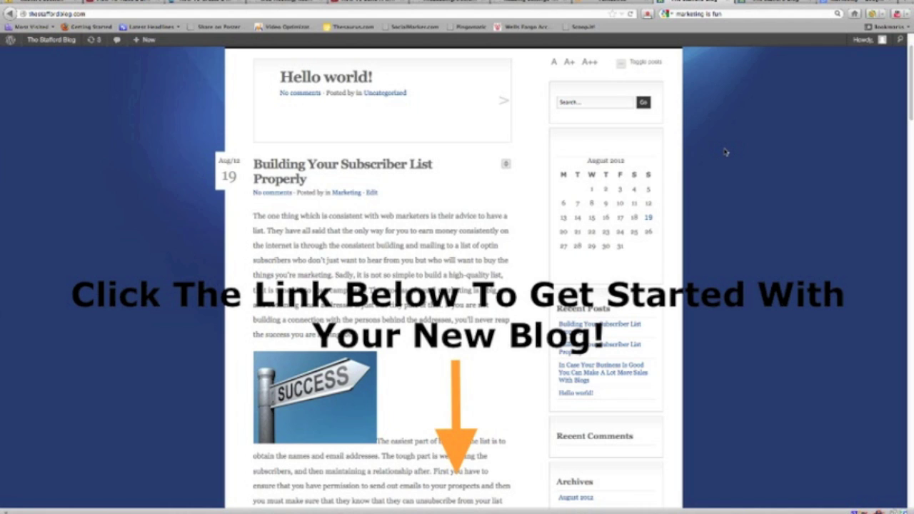
{"action": "scroll", "coordinate": [723, 152], "scroll_direction": "up", "scroll_amount": 2}
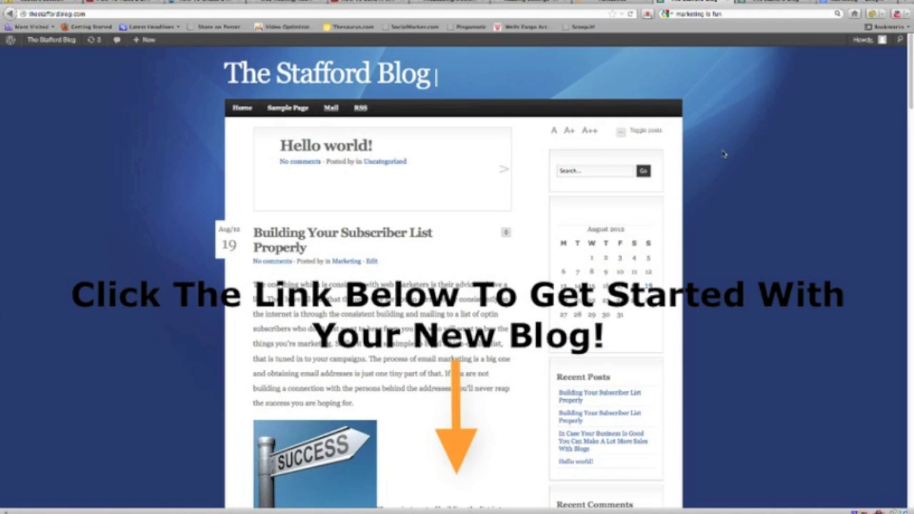